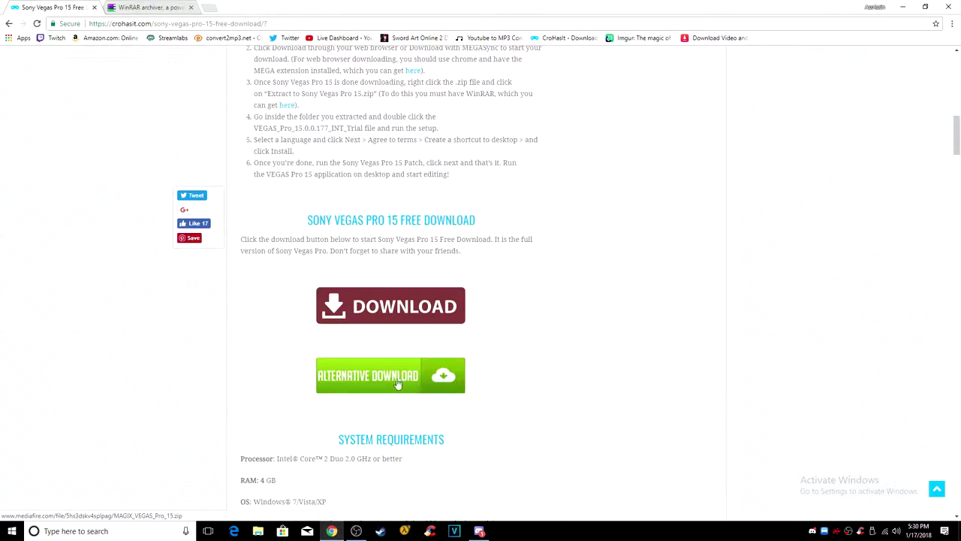
# Start the Sony Vegas Pro 15 download from the page's main download link, closing the advertising page it opens
pyautogui.click(362, 312)
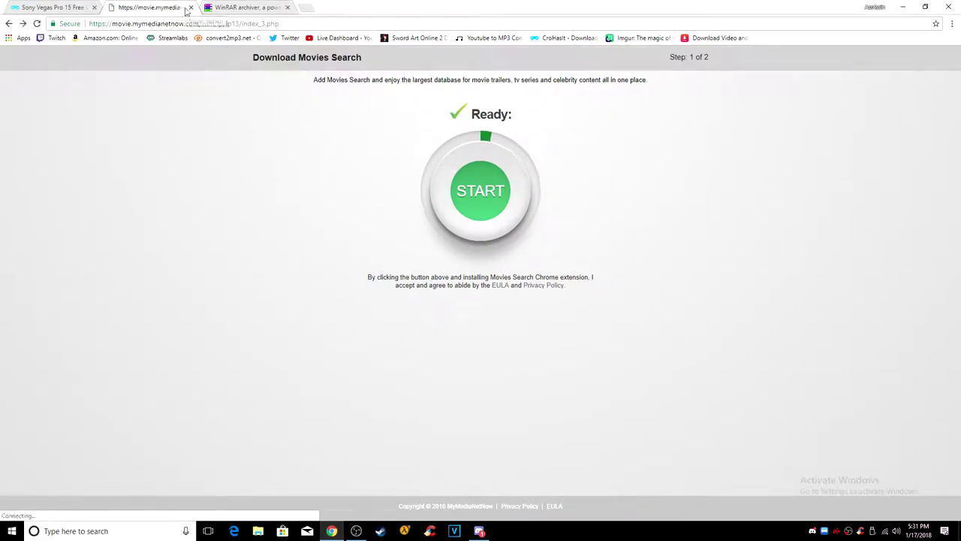
pyautogui.click(190, 6)
pyautogui.click(371, 307)
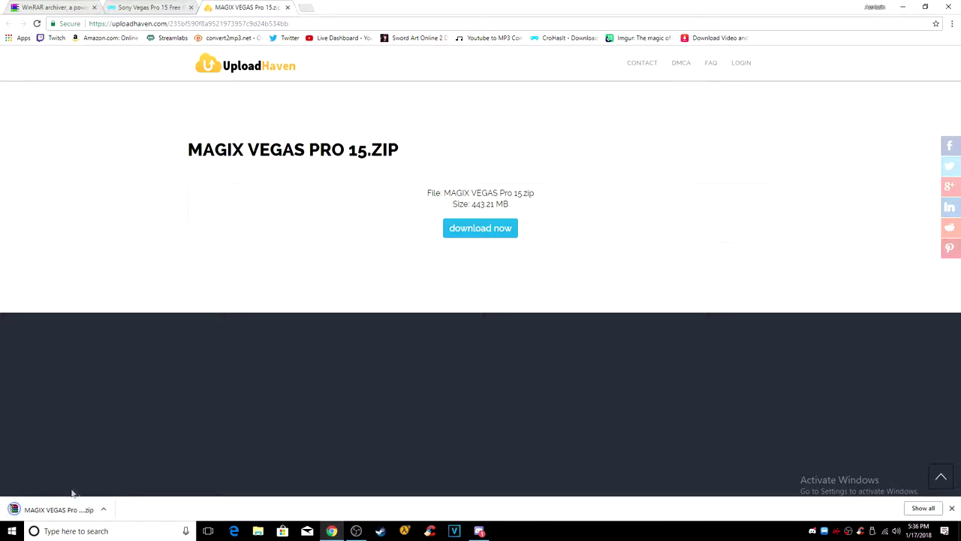
# Open the downloaded MAGIX VEGAS Pro 15 archive, dismiss the WinRAR notice and enter its MAGIX.VEGAS.Pro.Edit.v15.0.177 folder
pyautogui.click(59, 510)
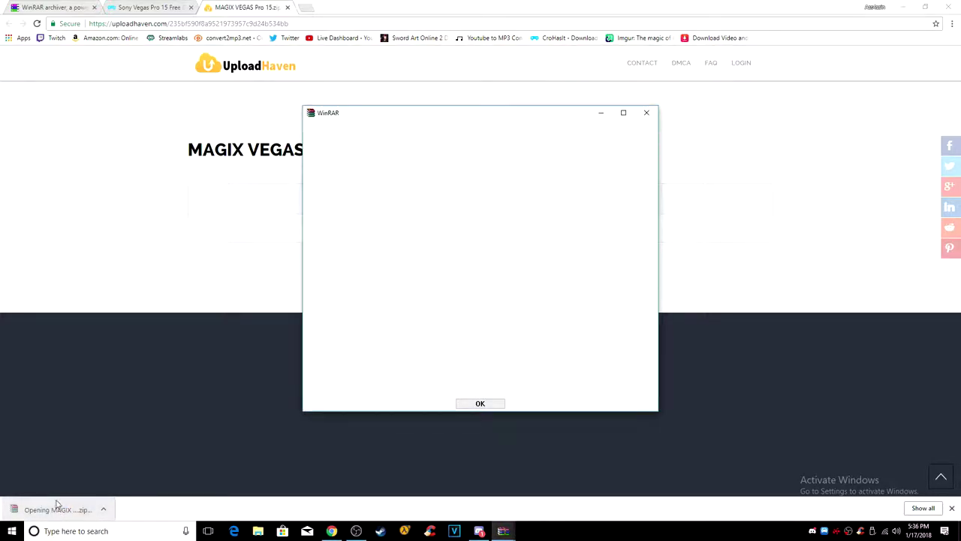
pyautogui.click(651, 112)
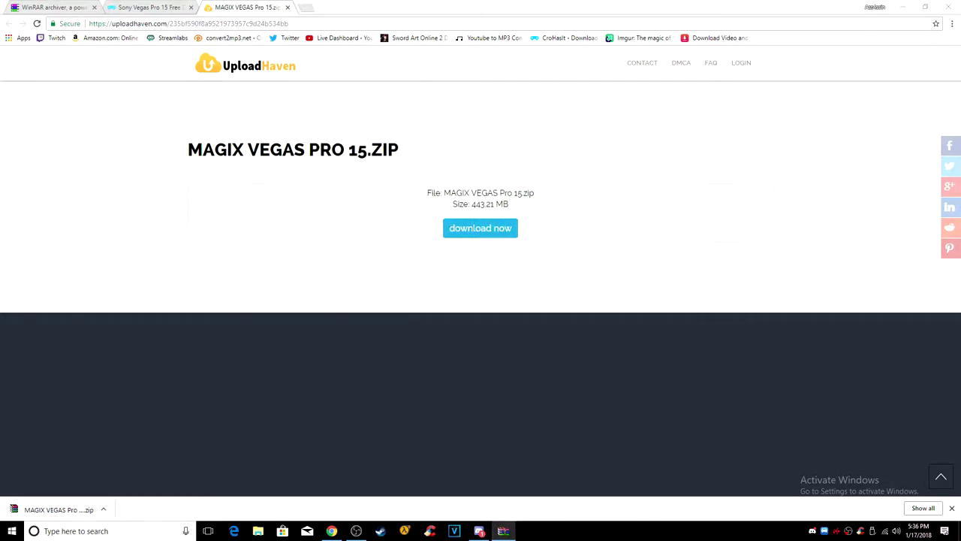
pyautogui.moveTo(504, 157); pyautogui.dragTo(617, 83)
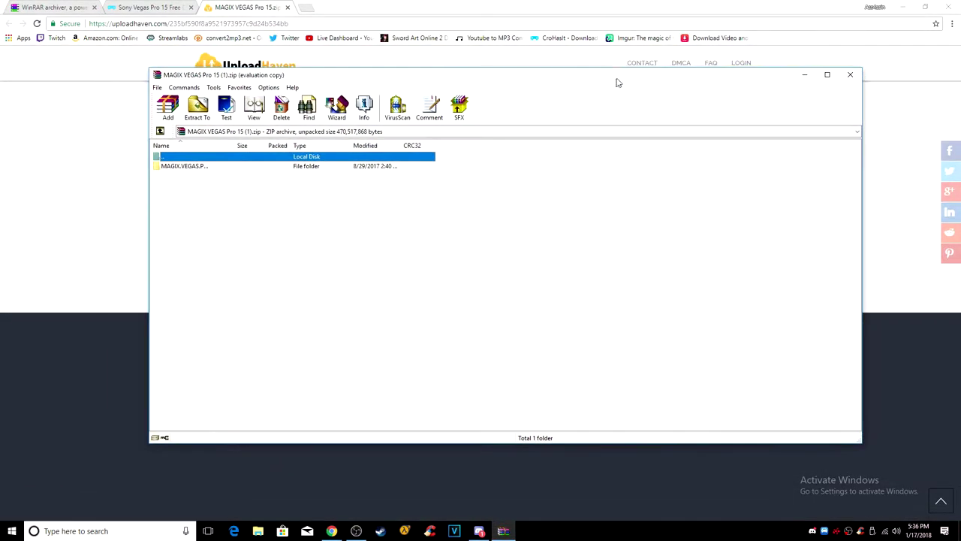
pyautogui.doubleClick(242, 169)
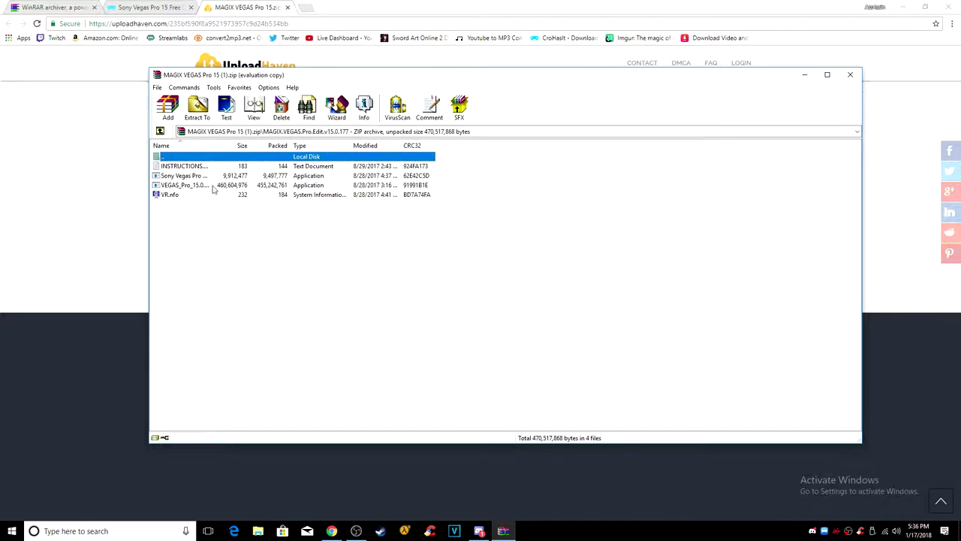
# Look over the archive's files and read the INSTRUCTIONS text document, closing it when done
pyautogui.click(213, 186)
pyautogui.click(209, 176)
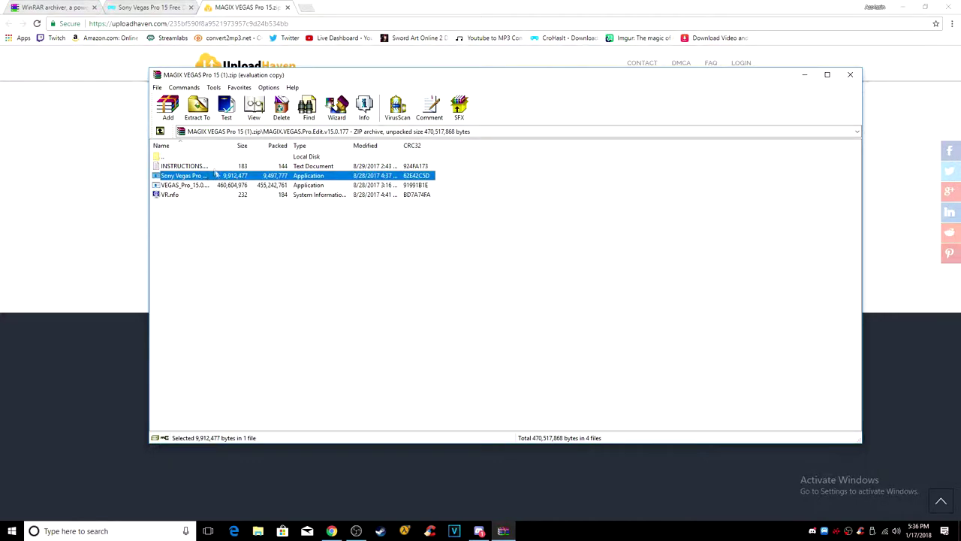
pyautogui.click(200, 166)
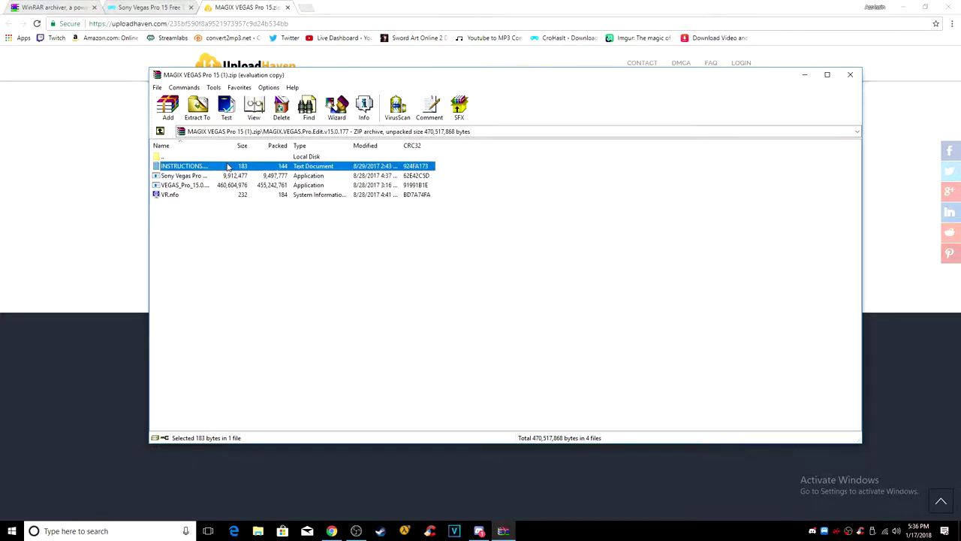
pyautogui.doubleClick(229, 166)
pyautogui.moveTo(19, 43)
pyautogui.mouseDown()
pyautogui.moveTo(34, 54)
pyautogui.moveTo(302, 73)
pyautogui.moveTo(193, 45)
pyautogui.moveTo(155, 72)
pyautogui.moveTo(240, 56)
pyautogui.moveTo(221, 67)
pyautogui.moveTo(24, 43)
pyautogui.mouseUp()
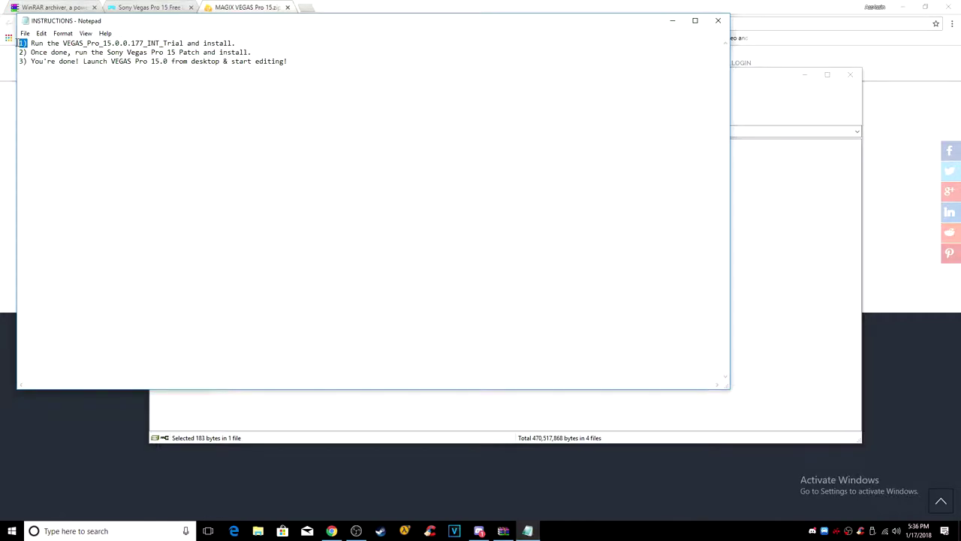
pyautogui.click(709, 23)
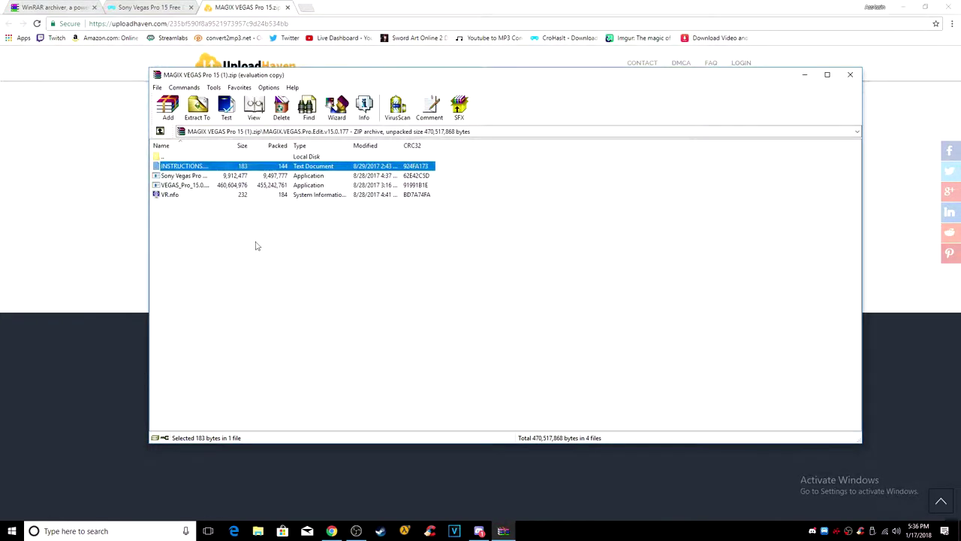
# Try to run the VEGAS_Pro_15.0.0.177_INT_Trial installer from the archive
pyautogui.doubleClick(206, 188)
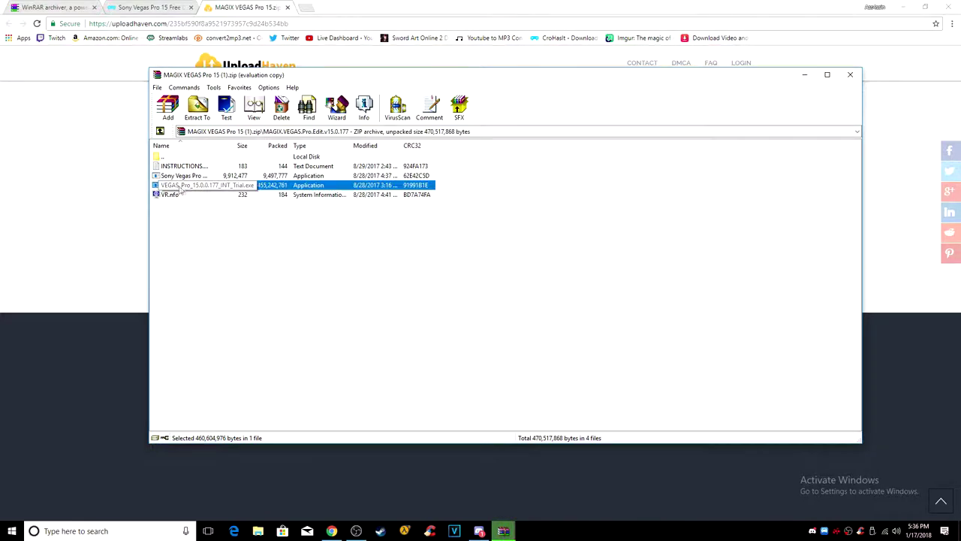
pyautogui.click(323, 293)
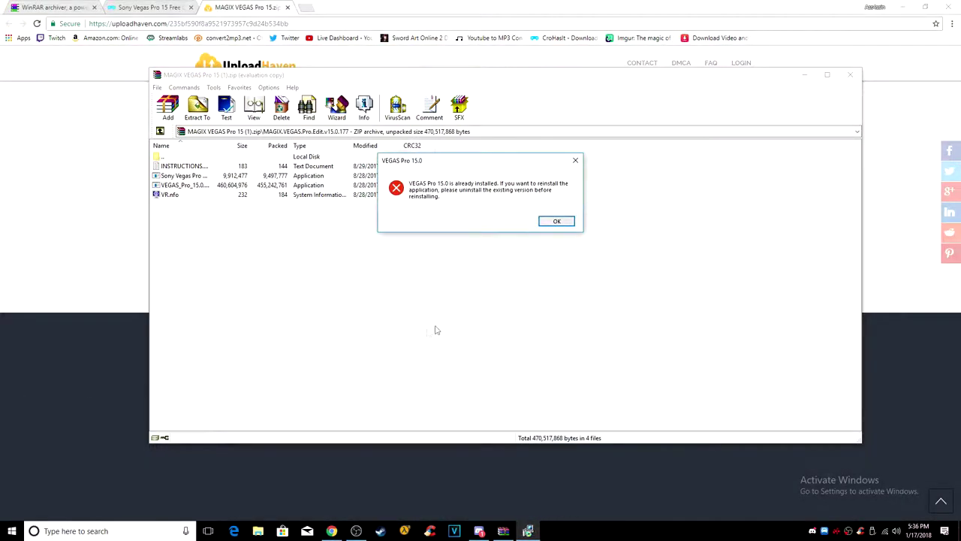
pyautogui.click(567, 223)
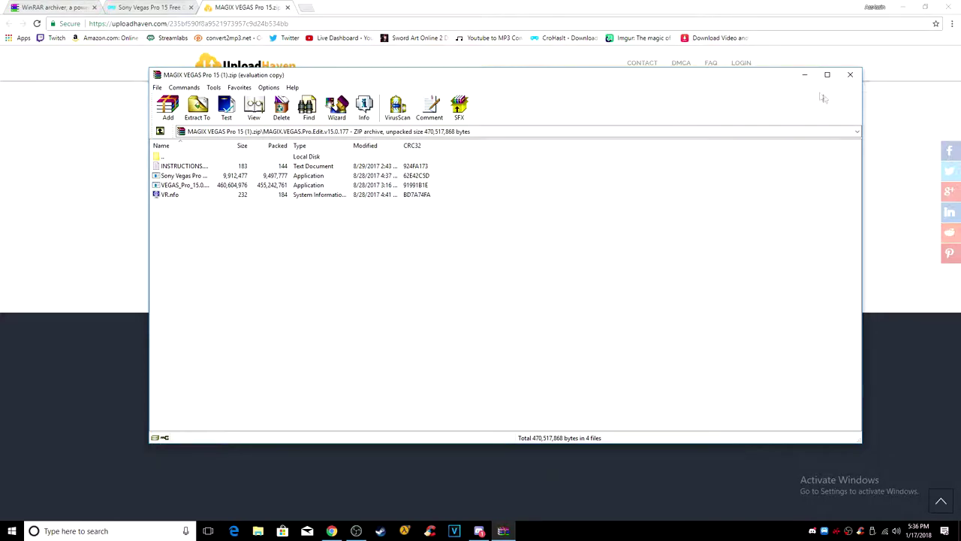
# Launch the VEGAS_Pro_15.0.0.177_INT_Trial installer from the archive and choose English as the installation language
pyautogui.click(220, 185)
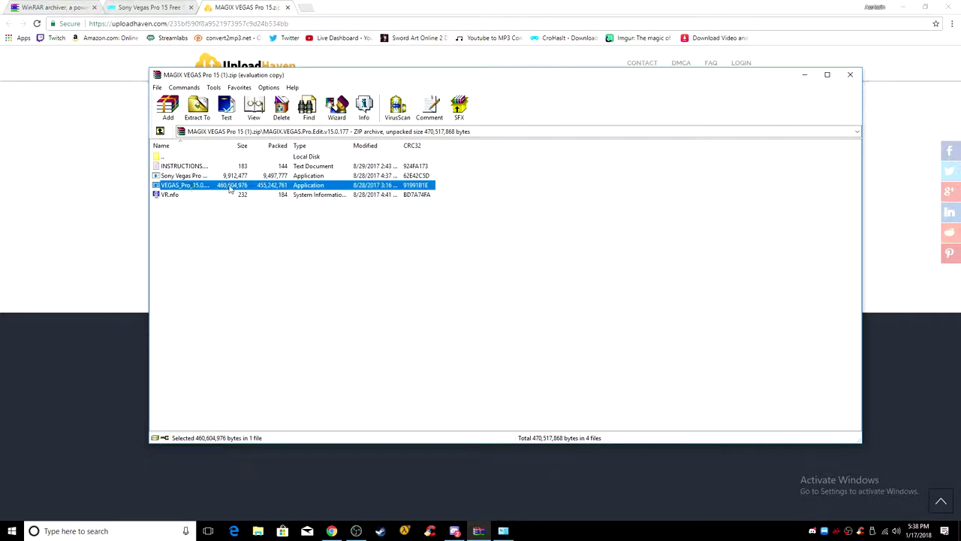
pyautogui.doubleClick(222, 188)
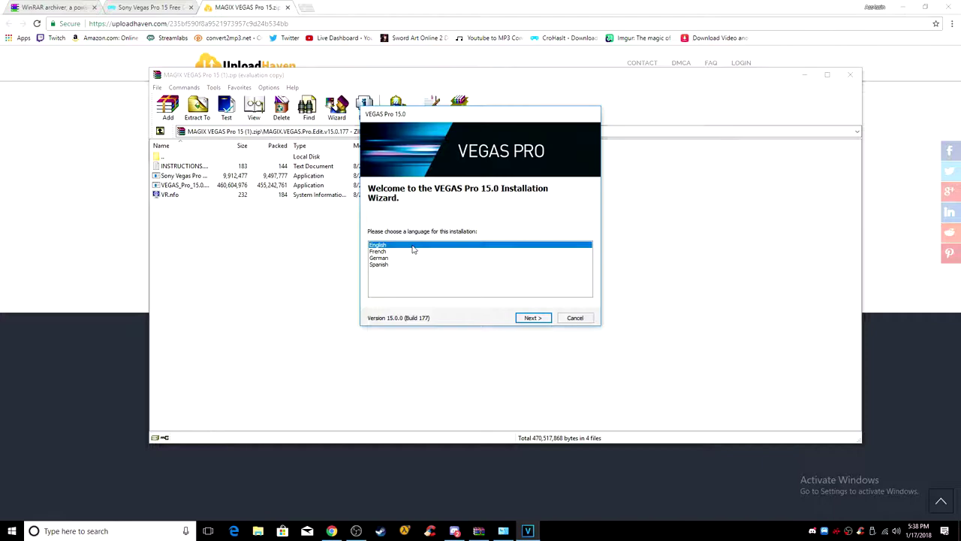
pyautogui.click(387, 251)
pyautogui.click(390, 257)
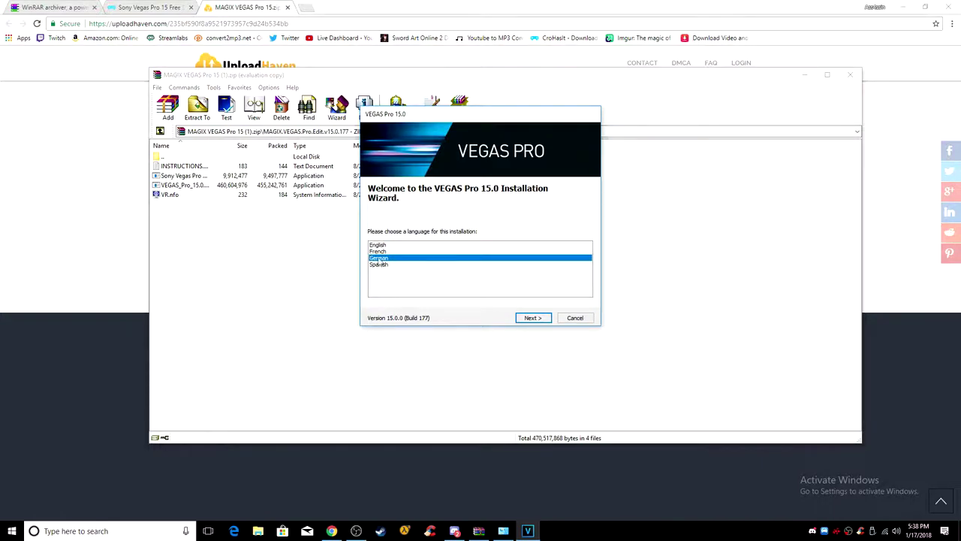
pyautogui.click(378, 246)
pyautogui.click(532, 318)
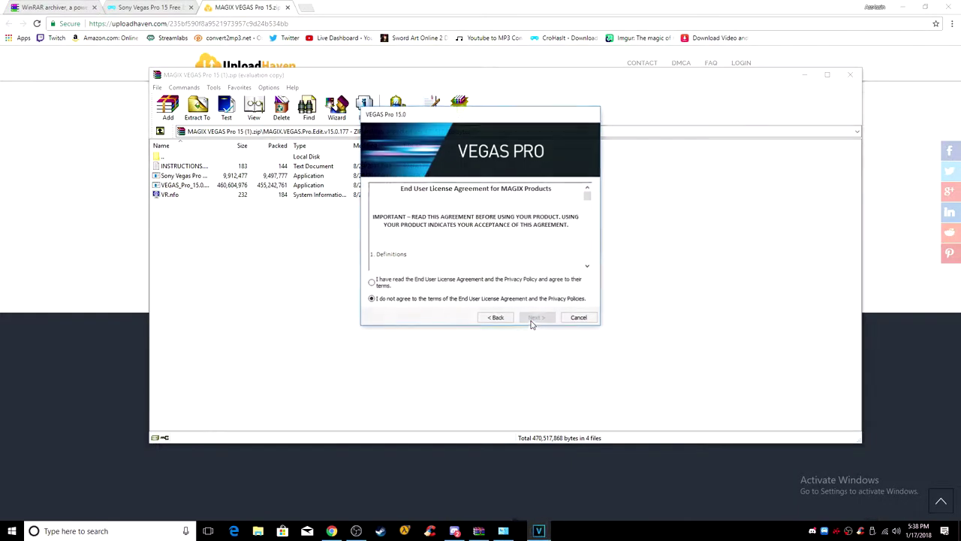
# Accept the license agreement and install VEGAS Pro 15.0 in the default folder with a desktop shortcut
pyautogui.click(434, 284)
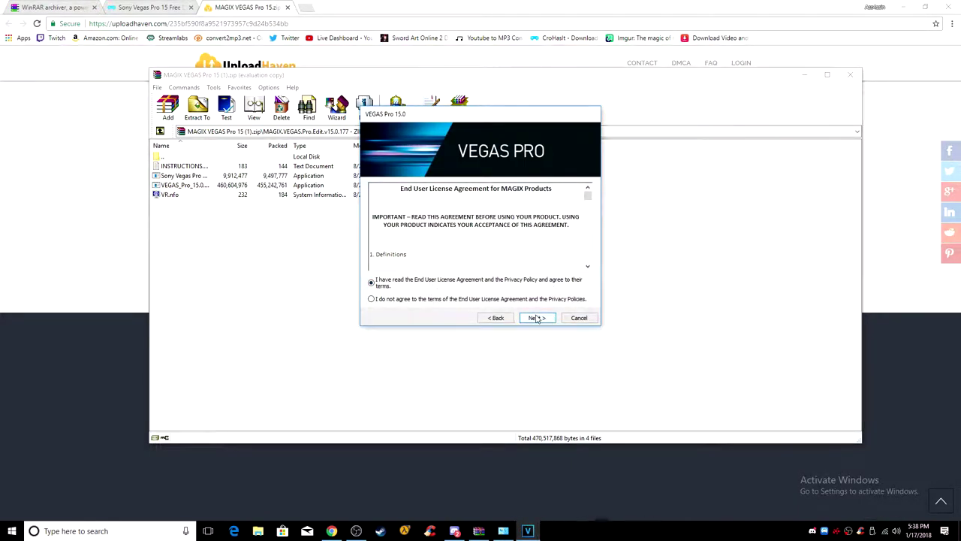
pyautogui.click(547, 318)
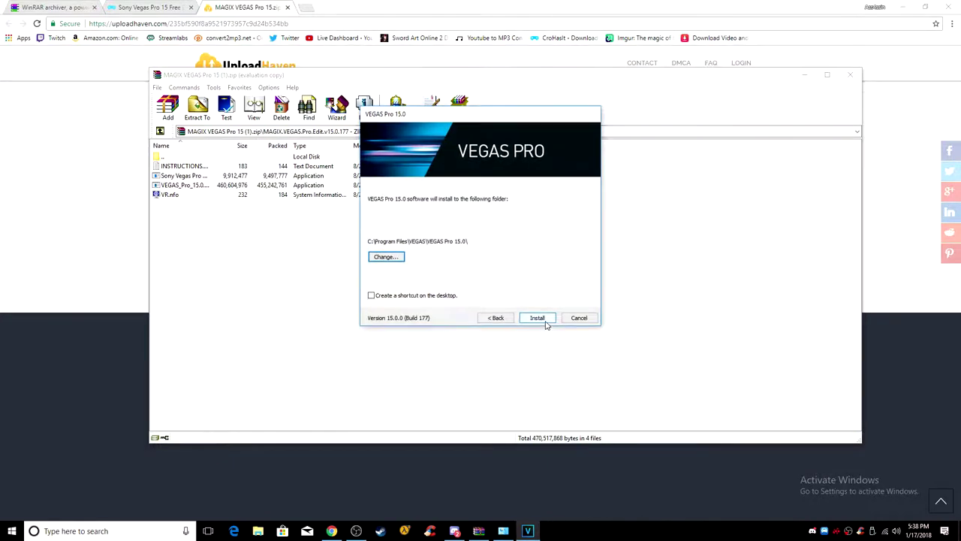
pyautogui.click(424, 297)
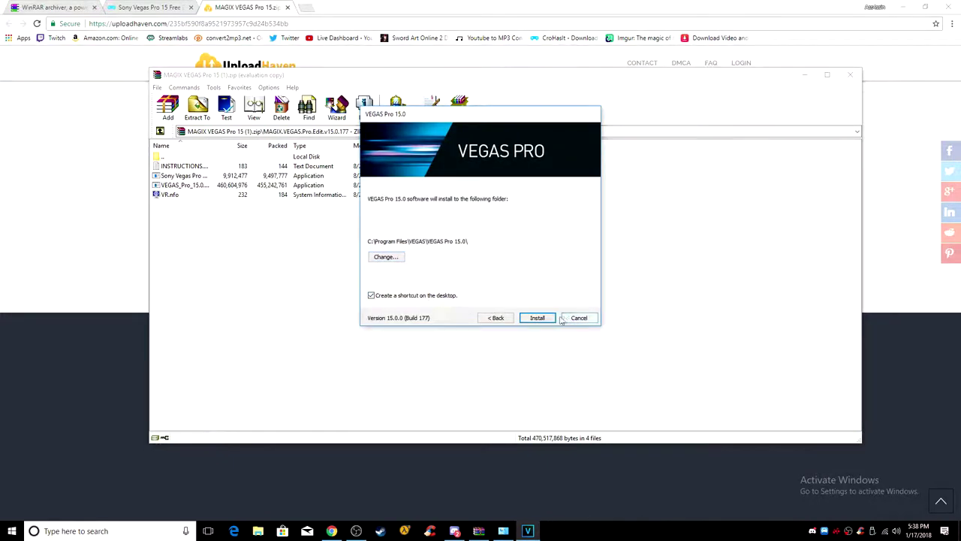
pyautogui.click(537, 318)
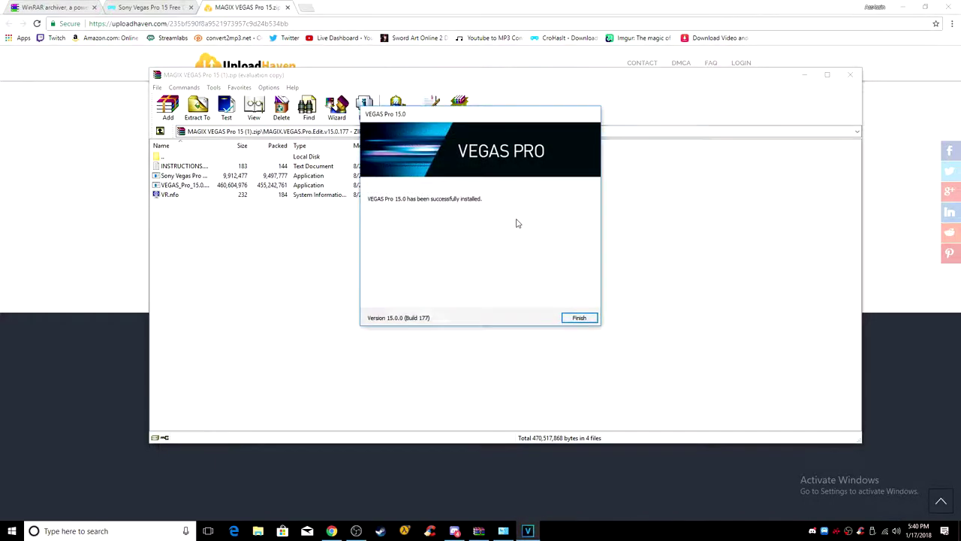
pyautogui.click(579, 319)
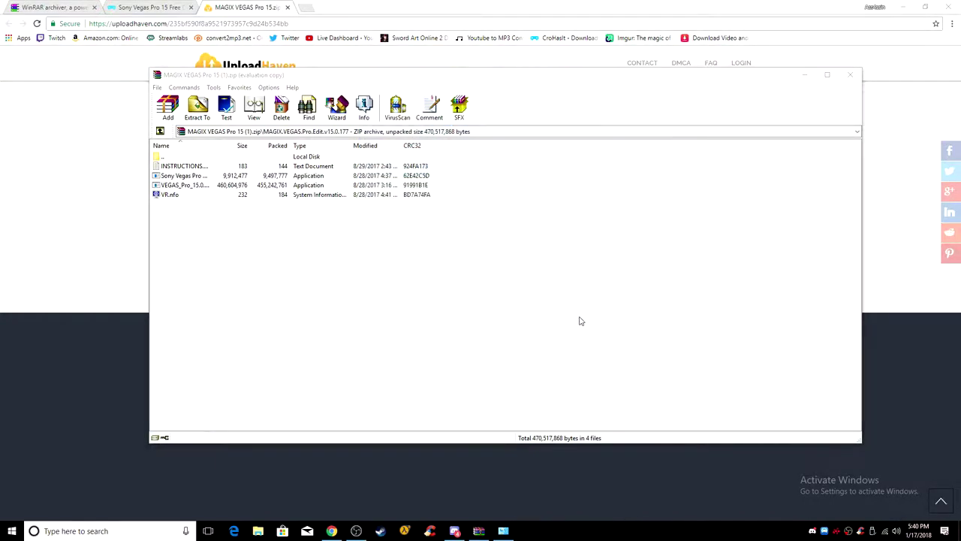
# Clear the desktop by minimizing the archive, browser and Discord windows and closing Programs and Features
pyautogui.click(804, 76)
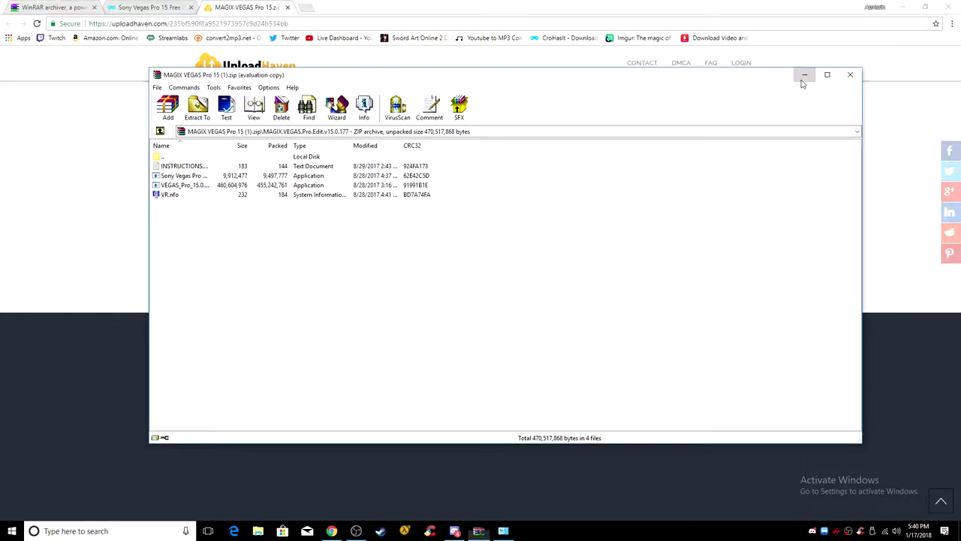
pyautogui.click(902, 7)
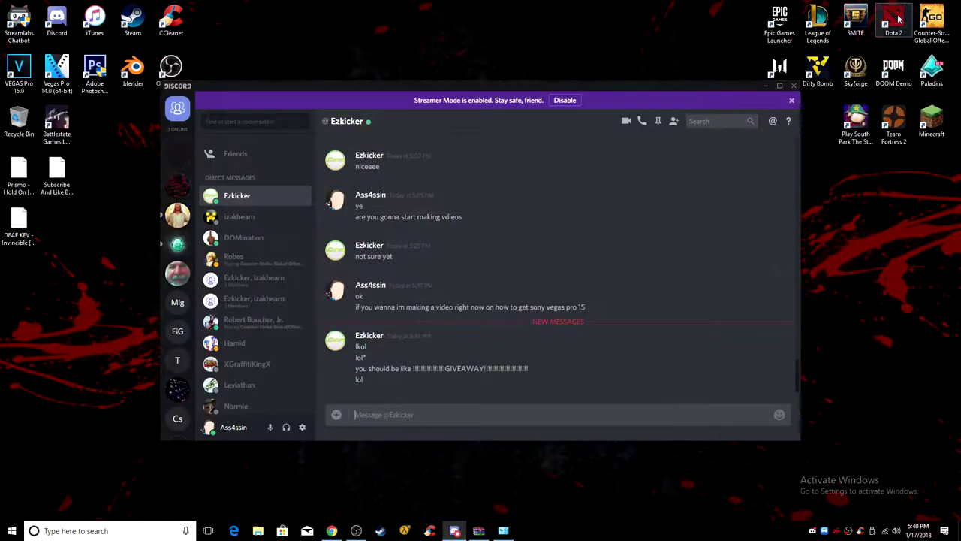
pyautogui.click(765, 86)
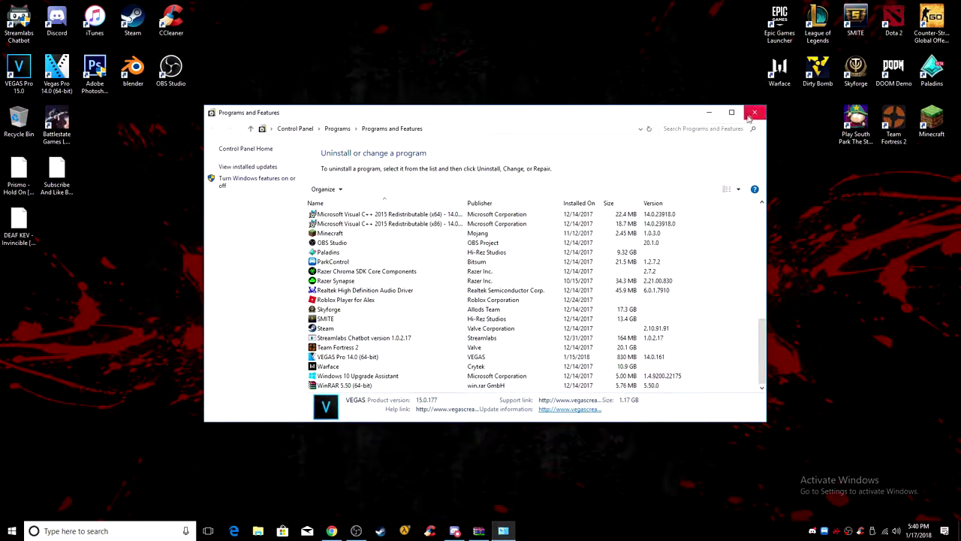
pyautogui.click(755, 114)
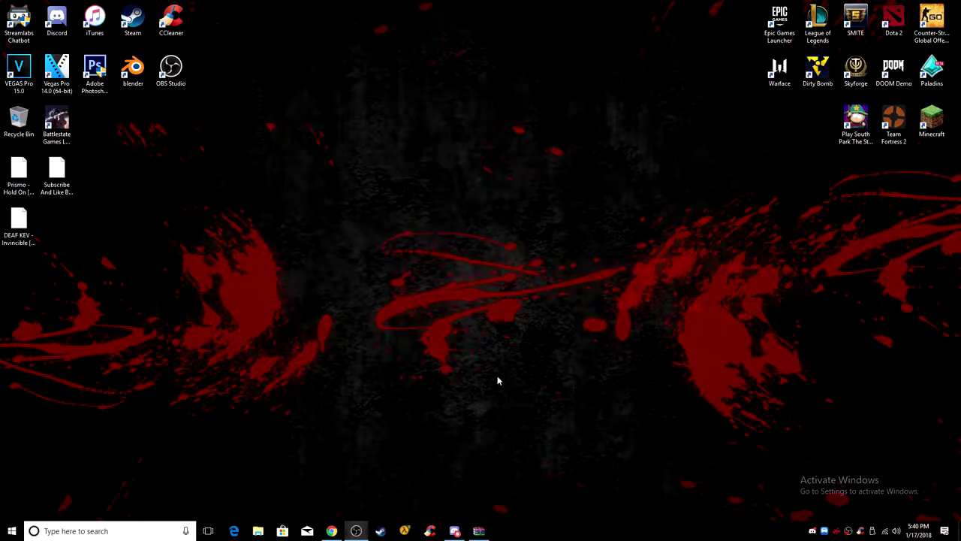
# Restore the archive window and reread its INSTRUCTIONS document for what follows the installation, closing it when done
pyautogui.click(484, 531)
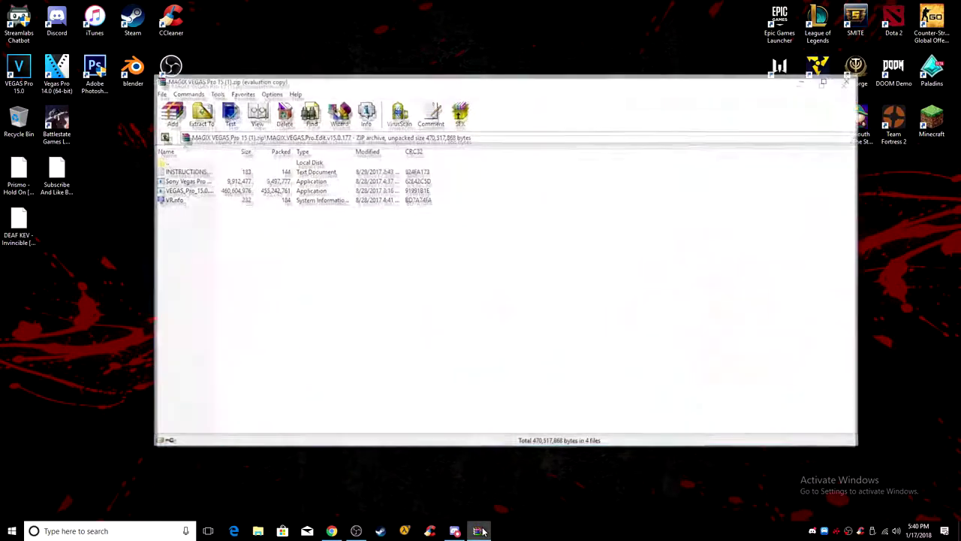
pyautogui.doubleClick(197, 165)
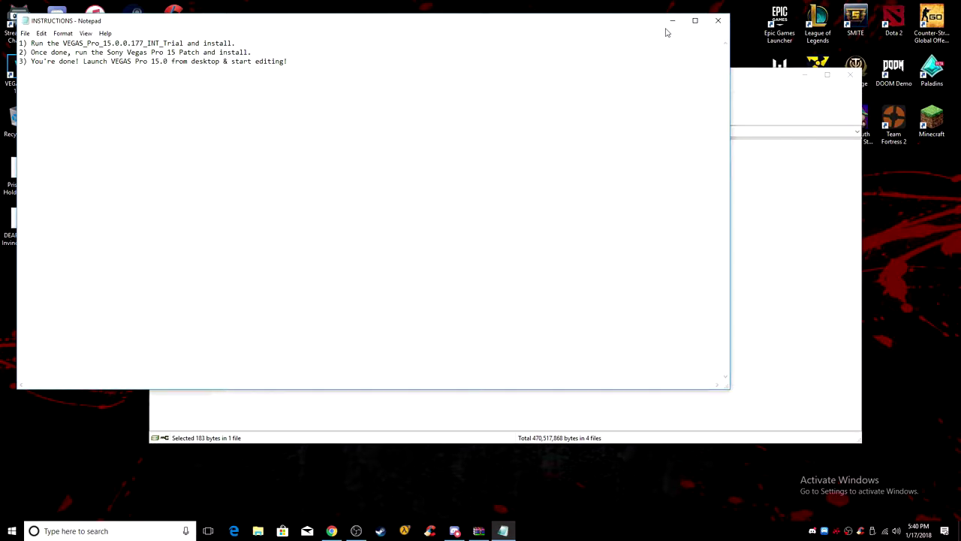
pyautogui.click(718, 21)
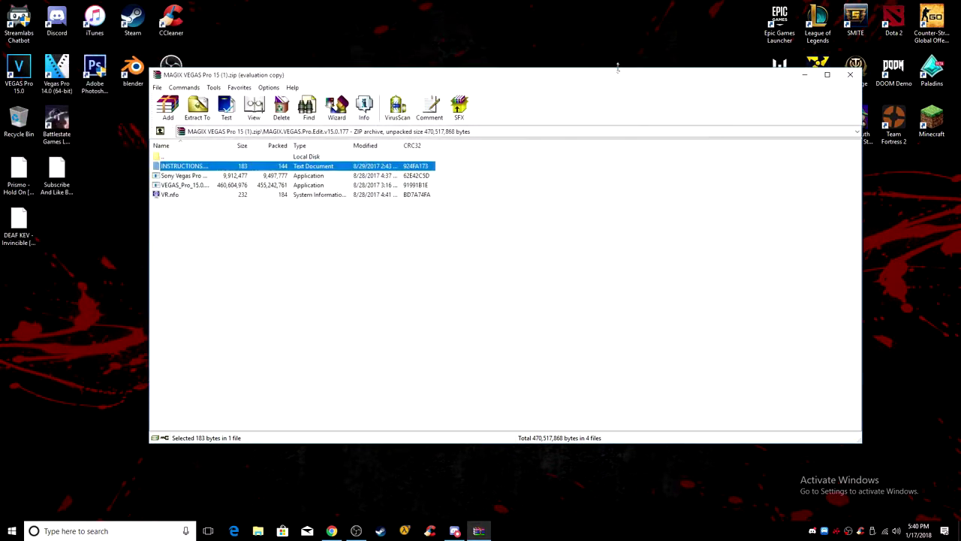
# Run the Sony Vegas Pro 15 Patch from the archive and install it to C:\Program Files\VEGAS\VEGAS Pro 15.0
pyautogui.doubleClick(330, 185)
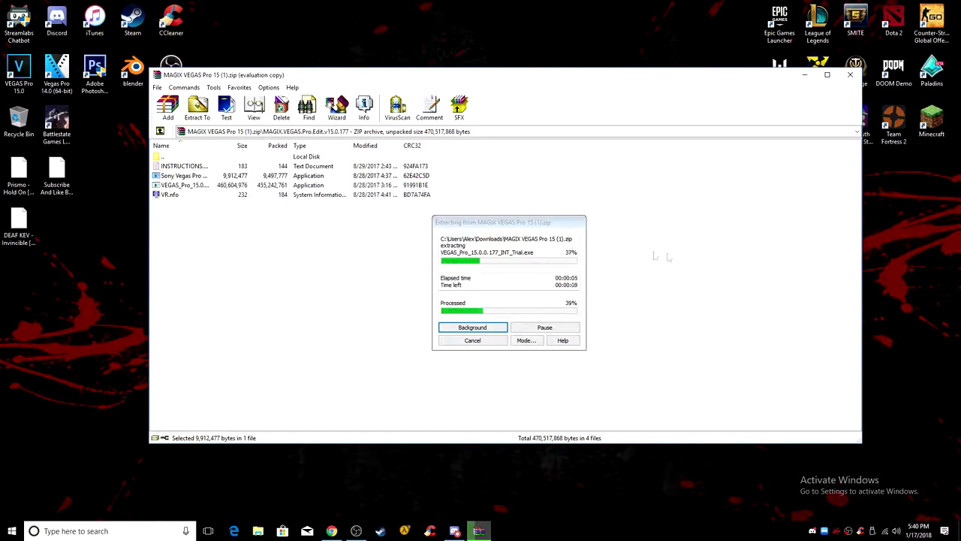
pyautogui.click(805, 75)
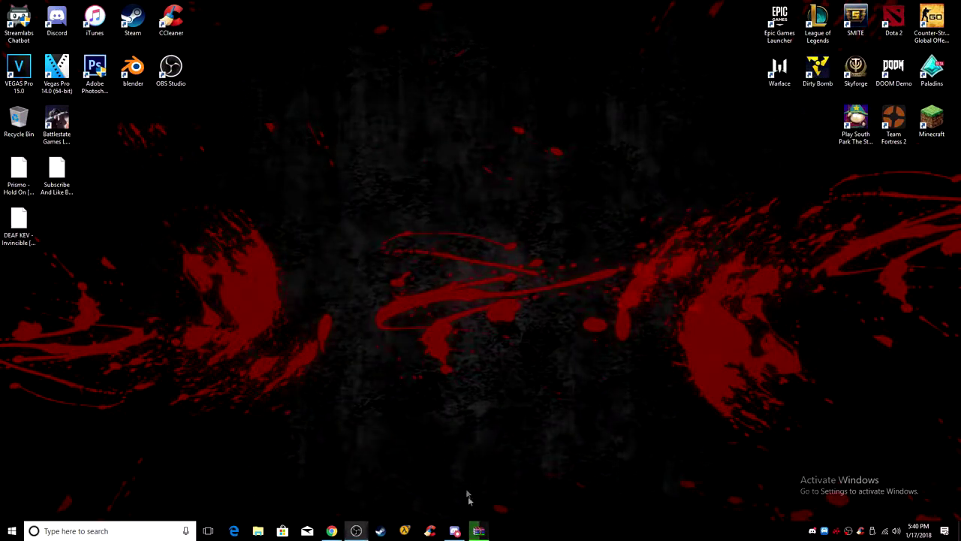
pyautogui.click(478, 531)
pyautogui.moveTo(481, 529)
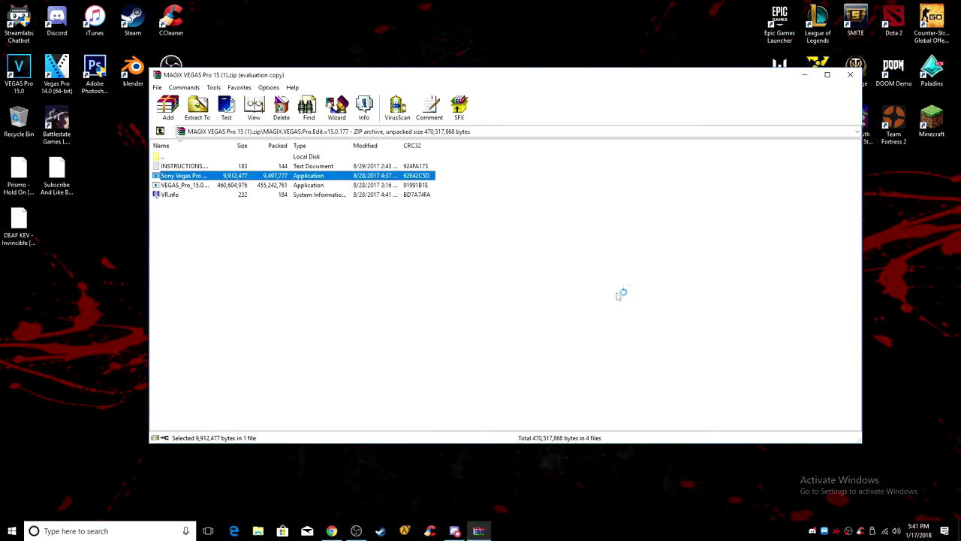
pyautogui.click(805, 74)
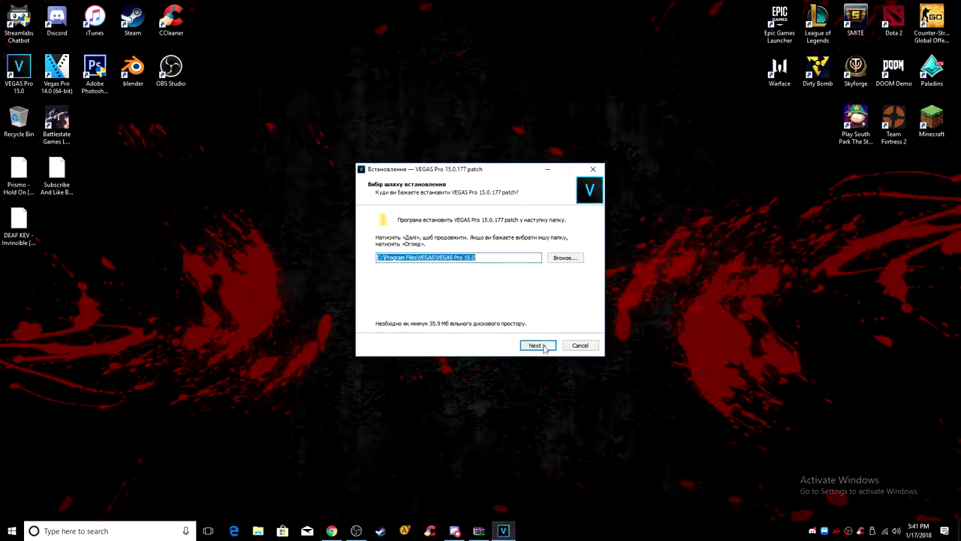
pyautogui.click(537, 346)
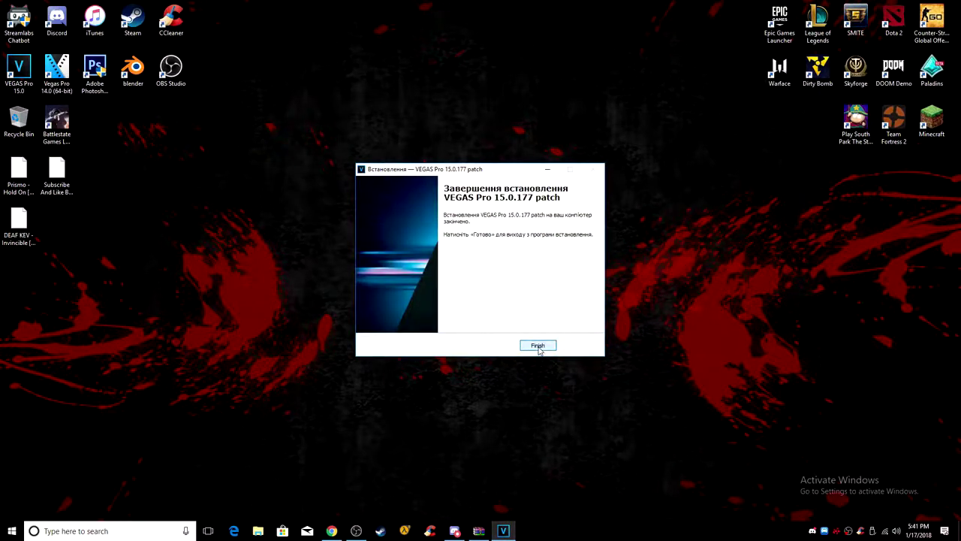
pyautogui.click(538, 347)
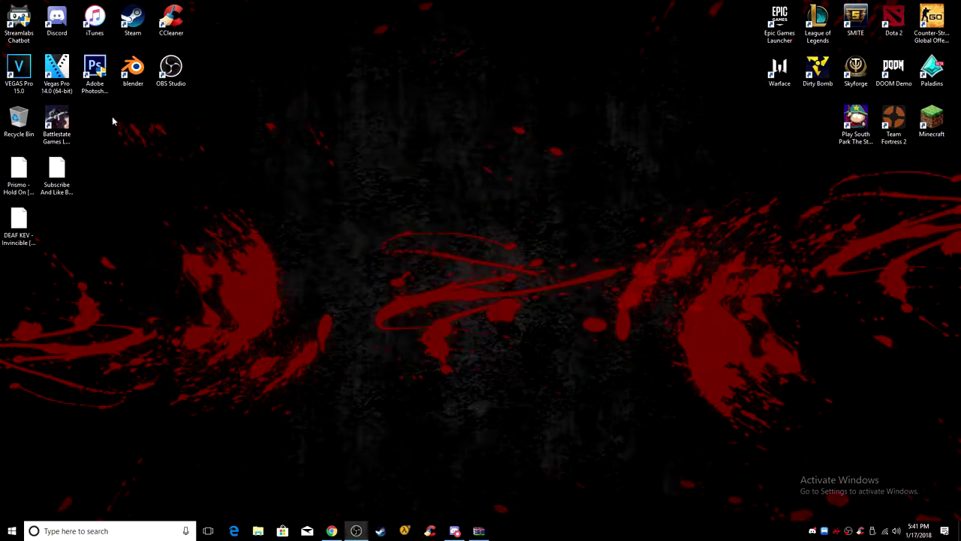
# Launch VEGAS Pro 15.0 from the desktop, dismiss the VEGAS News window and keep the program open in front
pyautogui.click(25, 71)
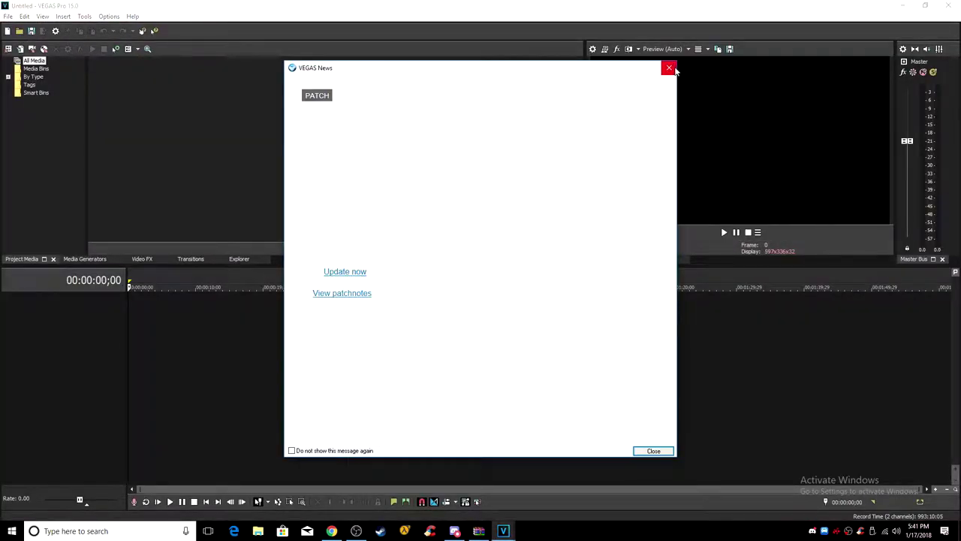
pyautogui.click(670, 68)
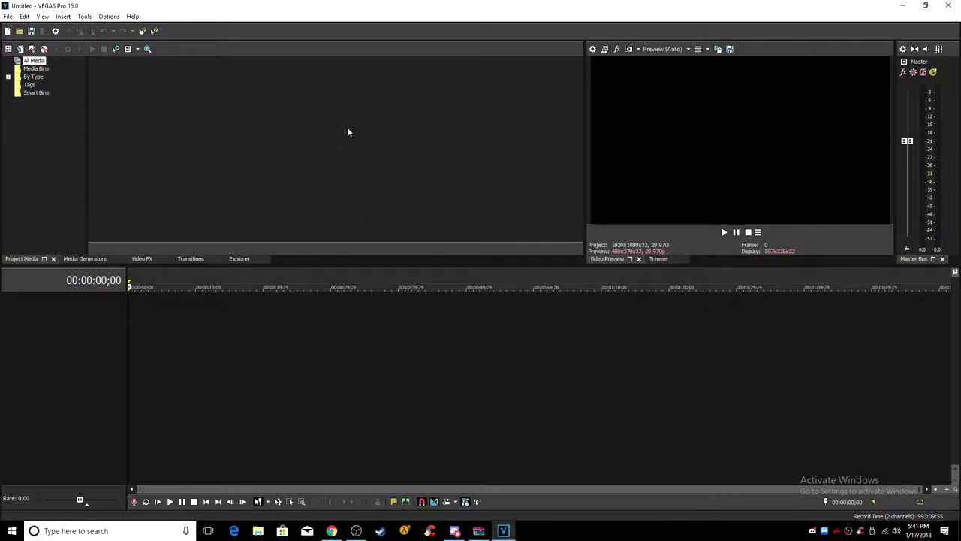
pyautogui.click(903, 5)
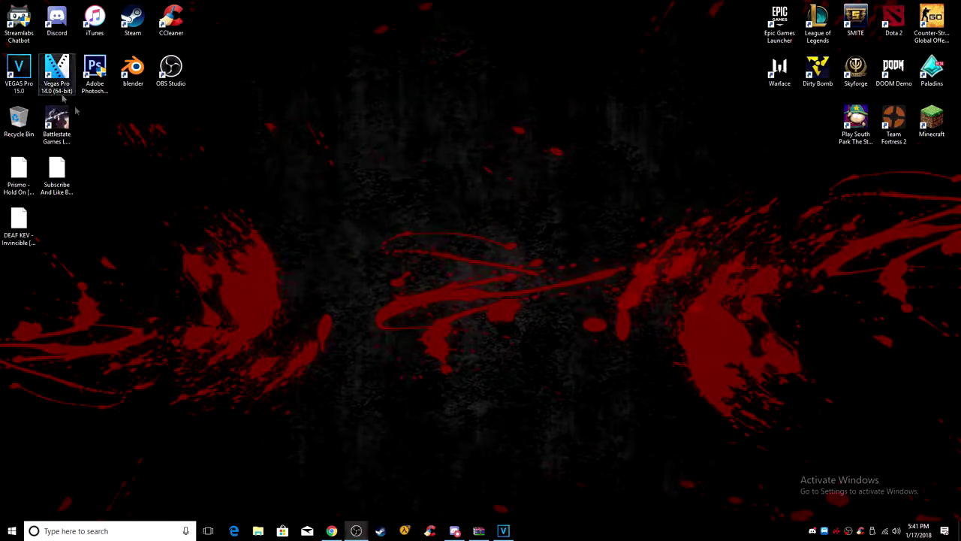
pyautogui.click(503, 530)
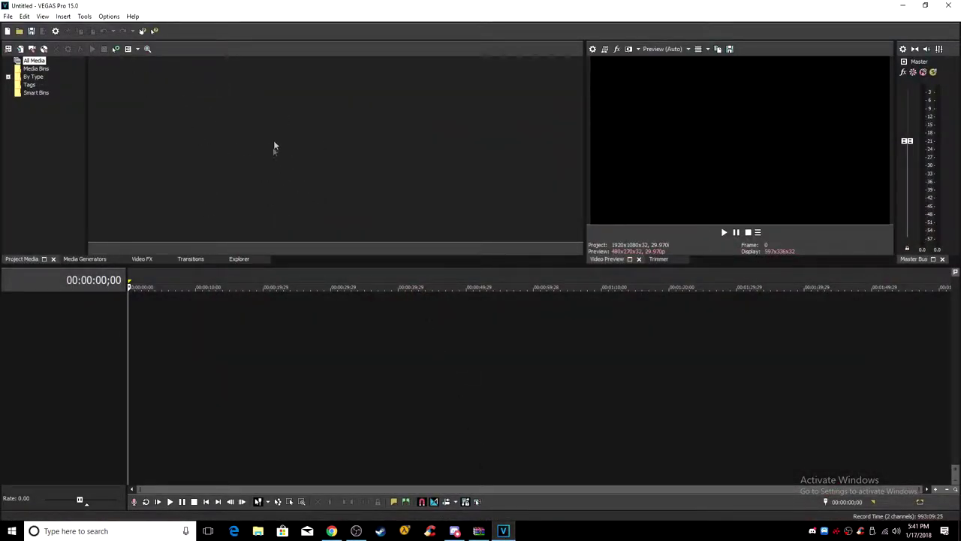
pyautogui.click(8, 18)
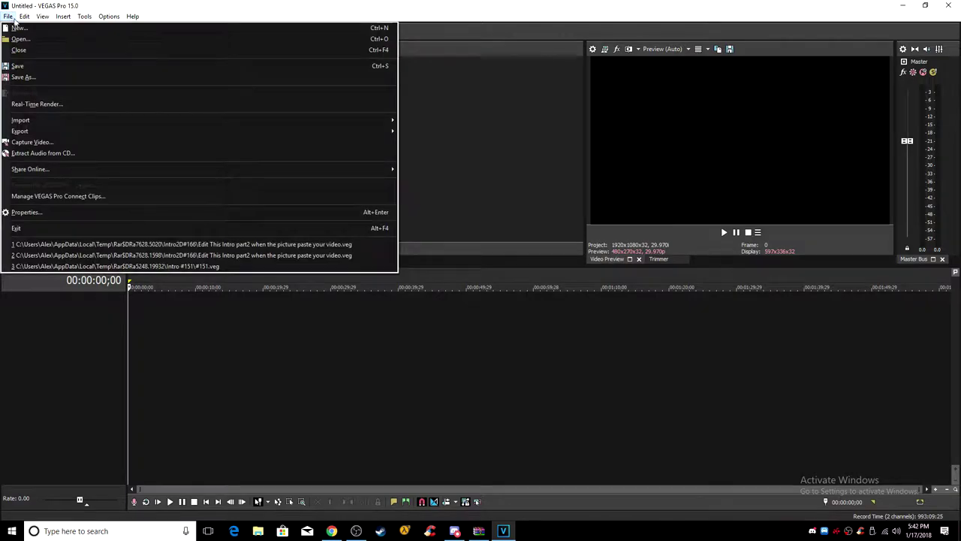
pyautogui.click(337, 134)
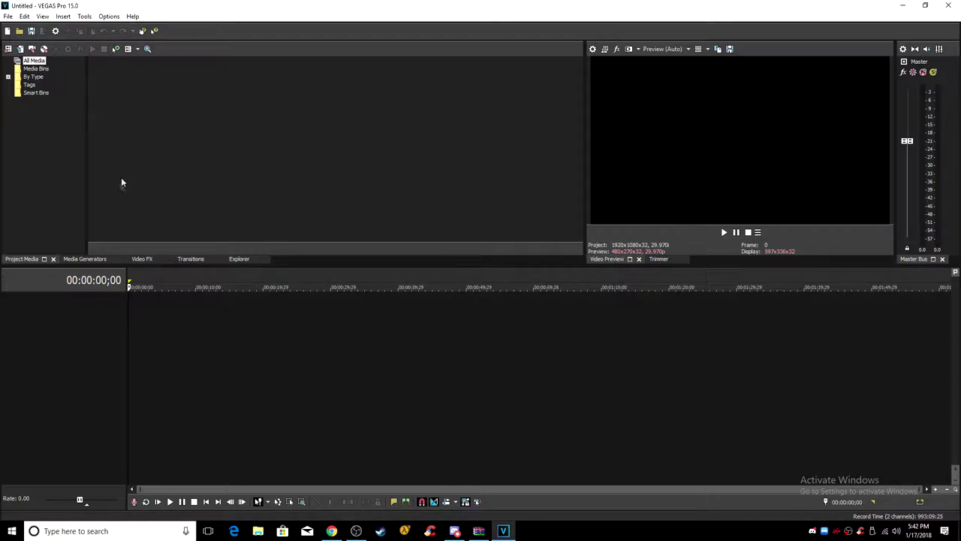
pyautogui.moveTo(155, 109); pyautogui.dragTo(342, 130)
# Look through the Video FX list, view the Chroma Keyer presets and return to the project media
pyautogui.click(144, 259)
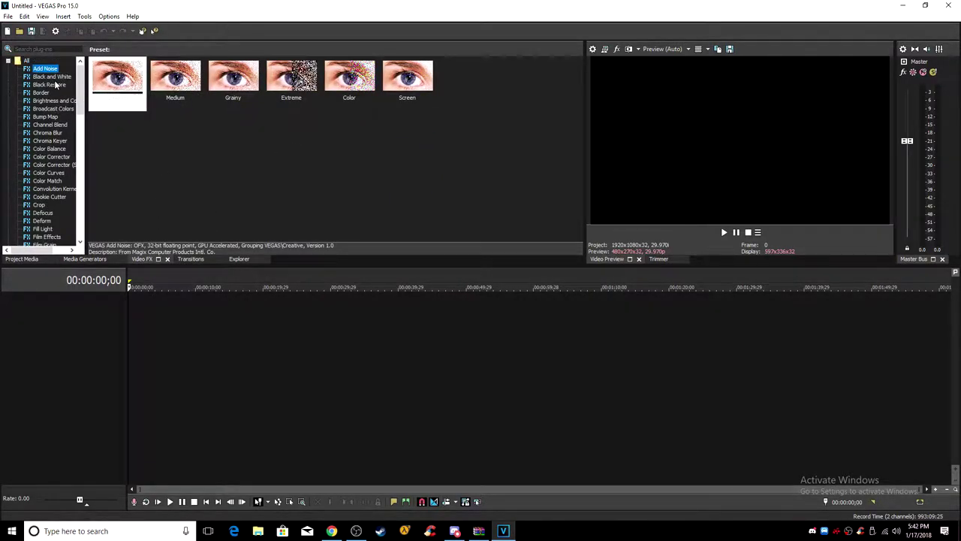
pyautogui.scroll(-1, 59, 88)
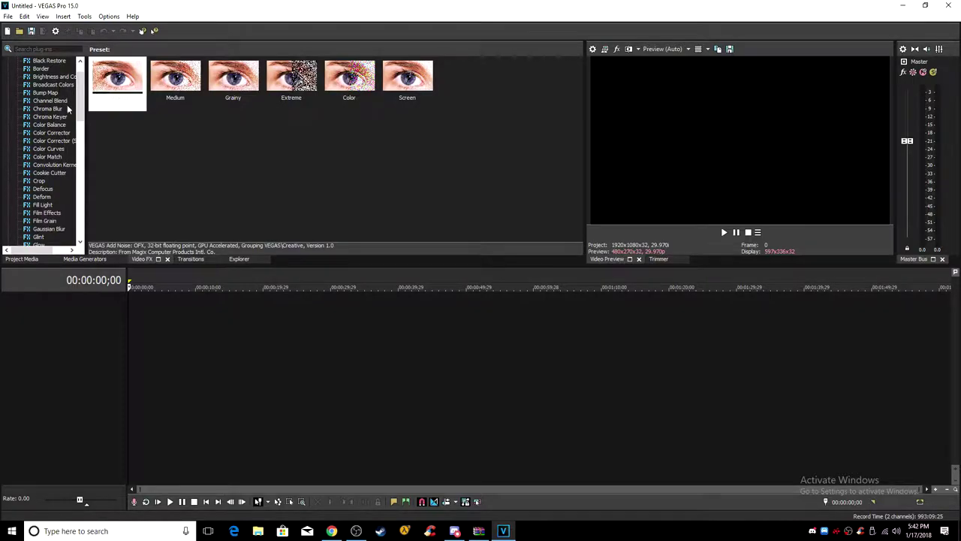
pyautogui.click(51, 117)
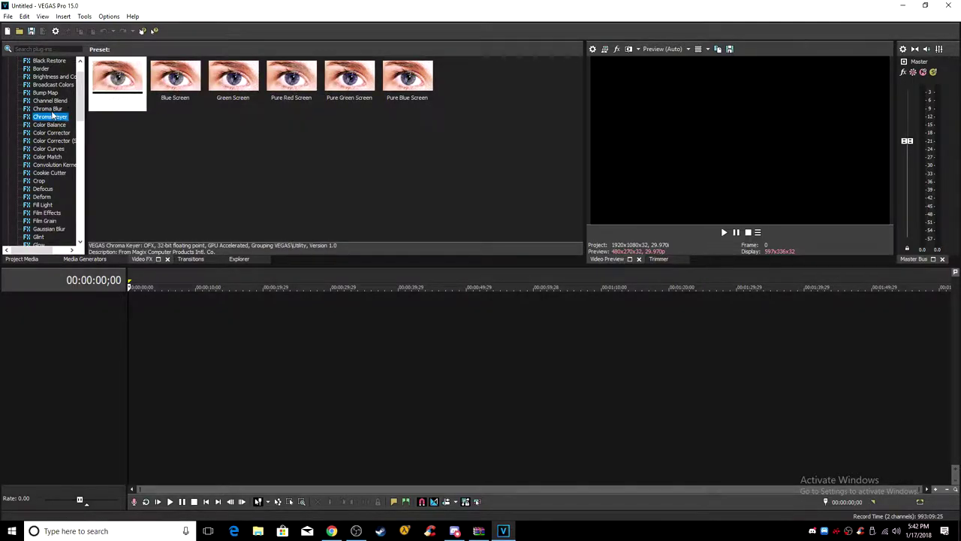
pyautogui.click(24, 259)
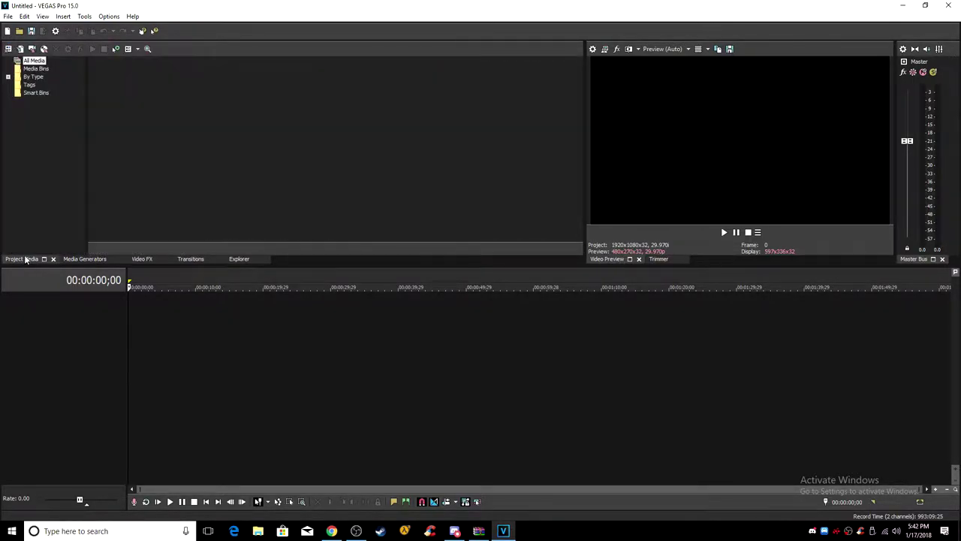
# Create a new project from the HD 1080-24p (1920x1080, 23.976 fps) template, keeping the 8-bit pixel format
pyautogui.click(6, 16)
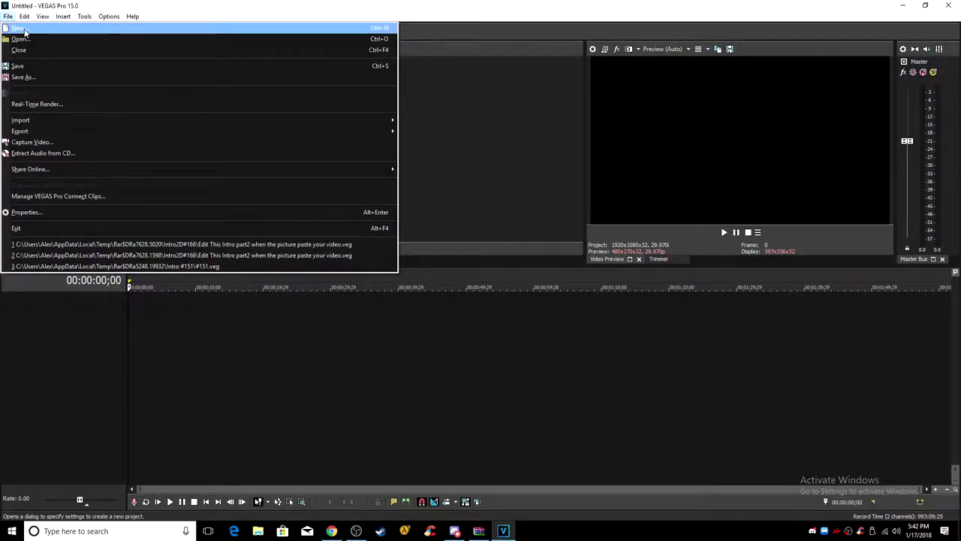
pyautogui.click(21, 29)
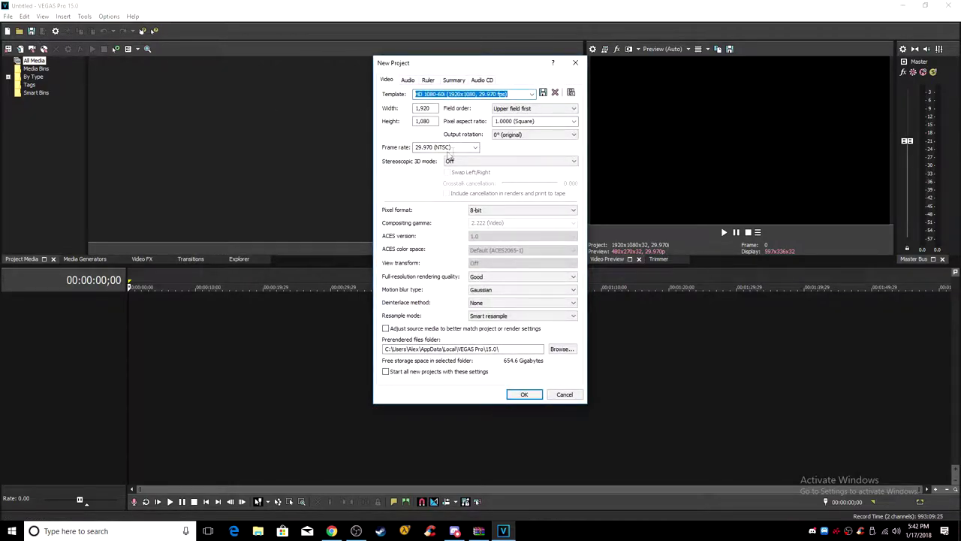
pyautogui.click(531, 93)
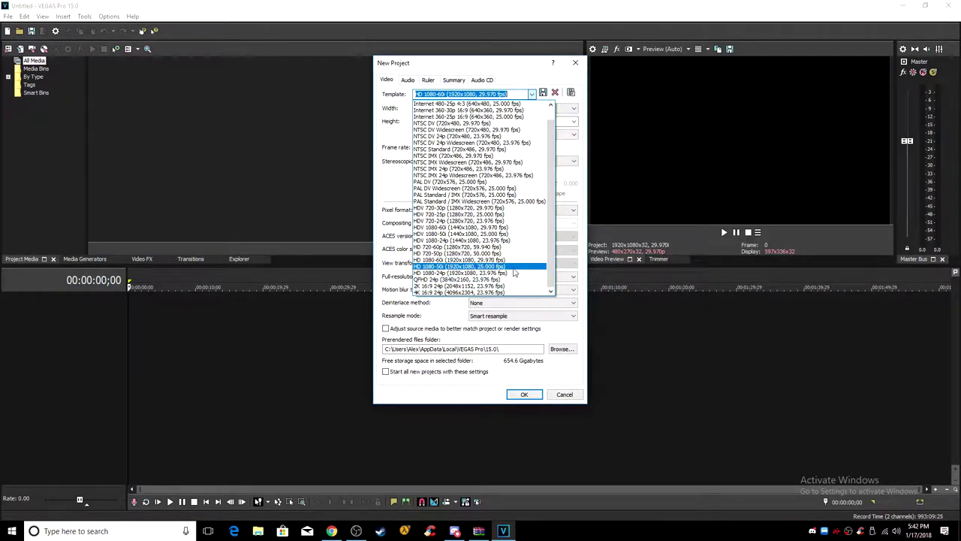
pyautogui.click(514, 274)
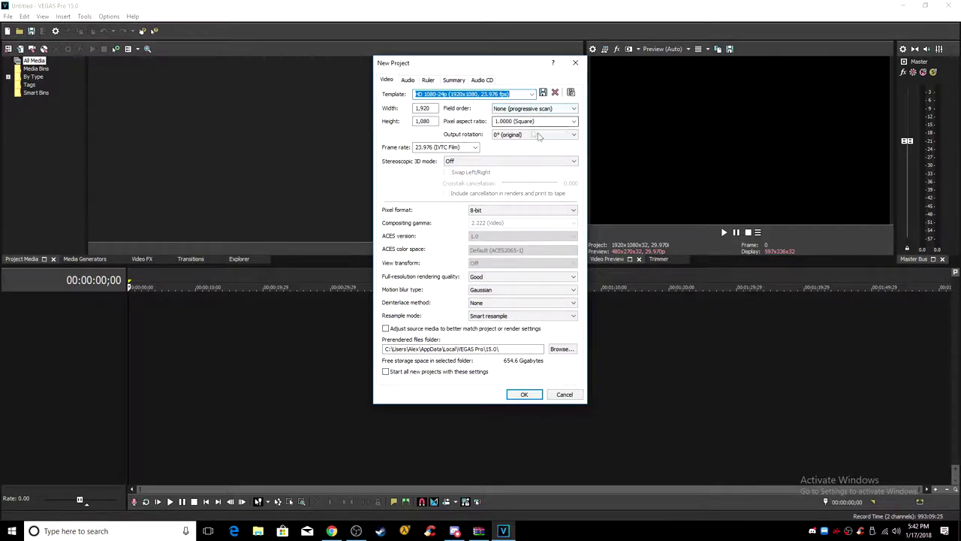
pyautogui.click(482, 212)
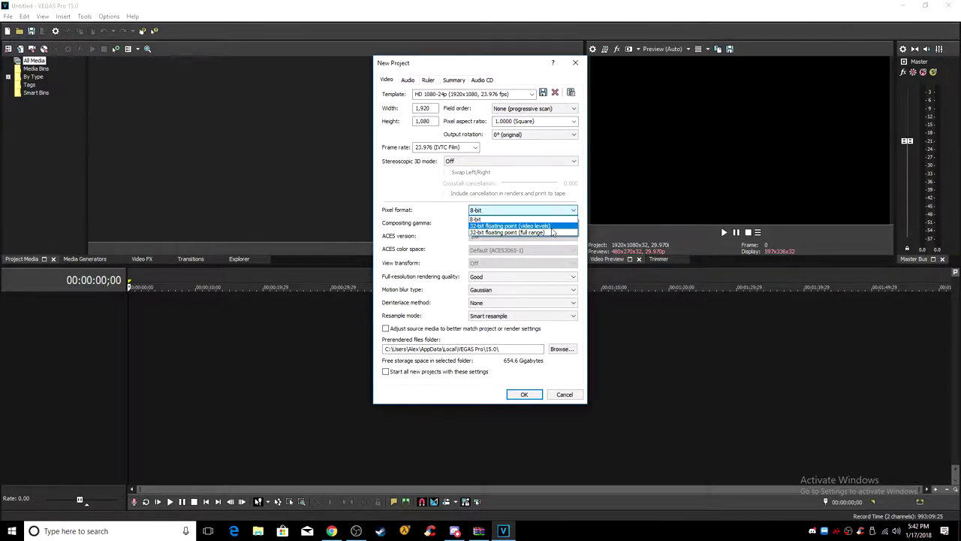
pyautogui.click(606, 305)
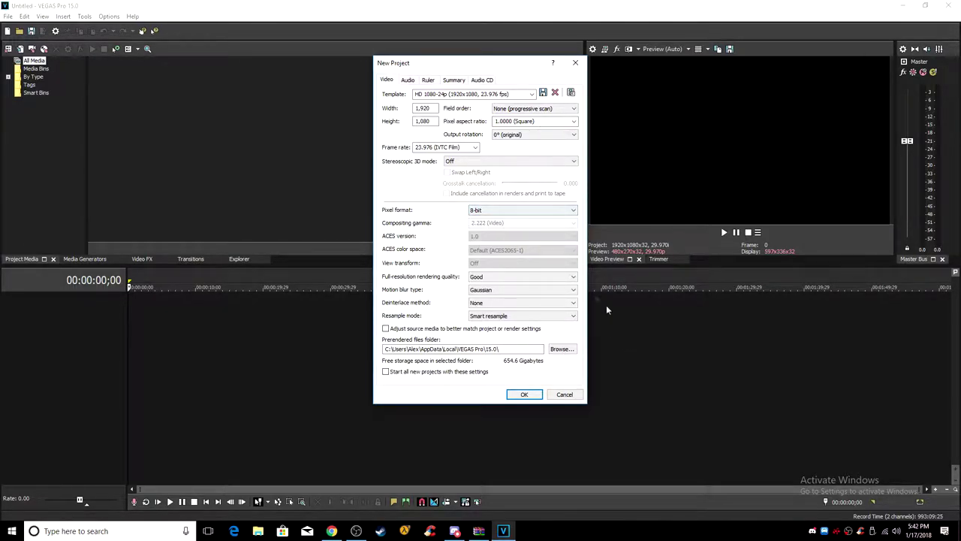
pyautogui.click(530, 395)
pyautogui.moveTo(240, 108); pyautogui.dragTo(389, 137)
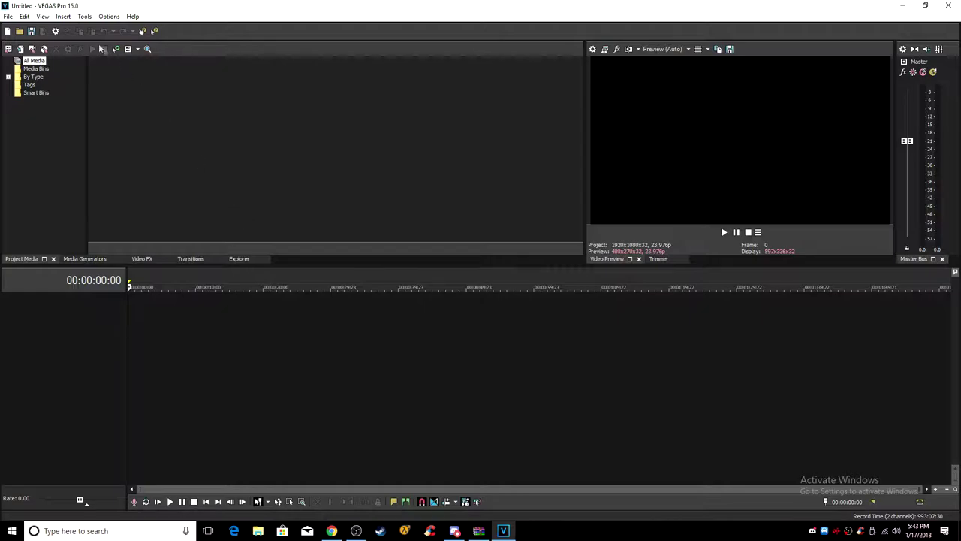
pyautogui.click(7, 16)
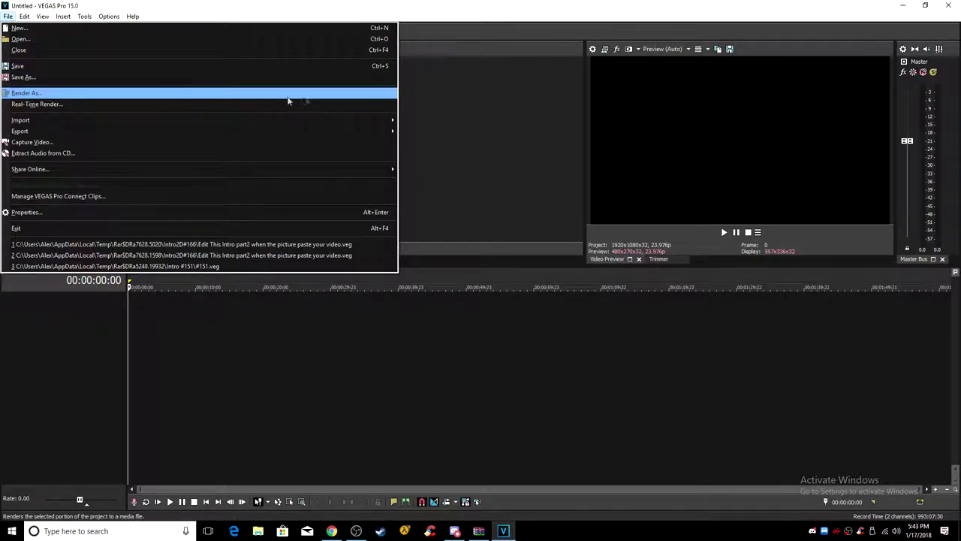
pyautogui.click(80, 92)
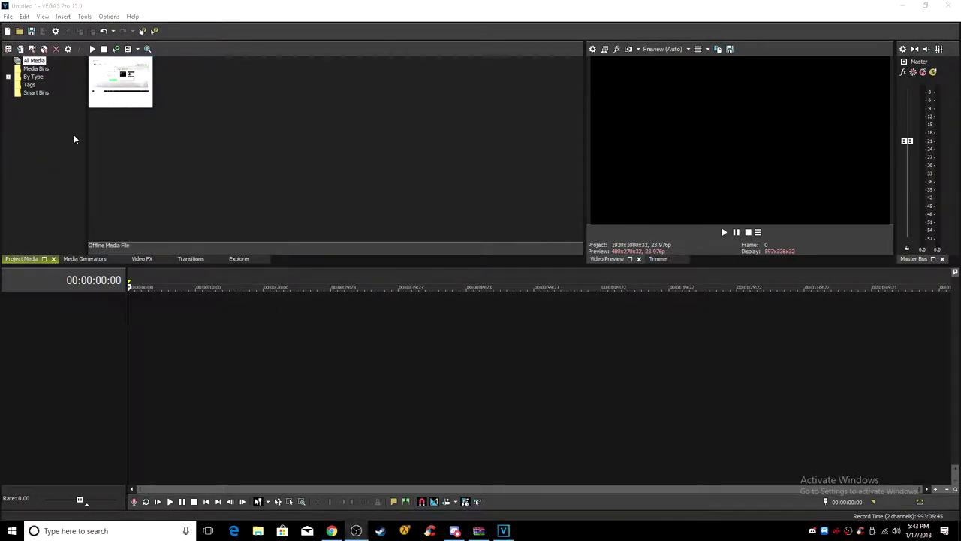
pyautogui.click(9, 17)
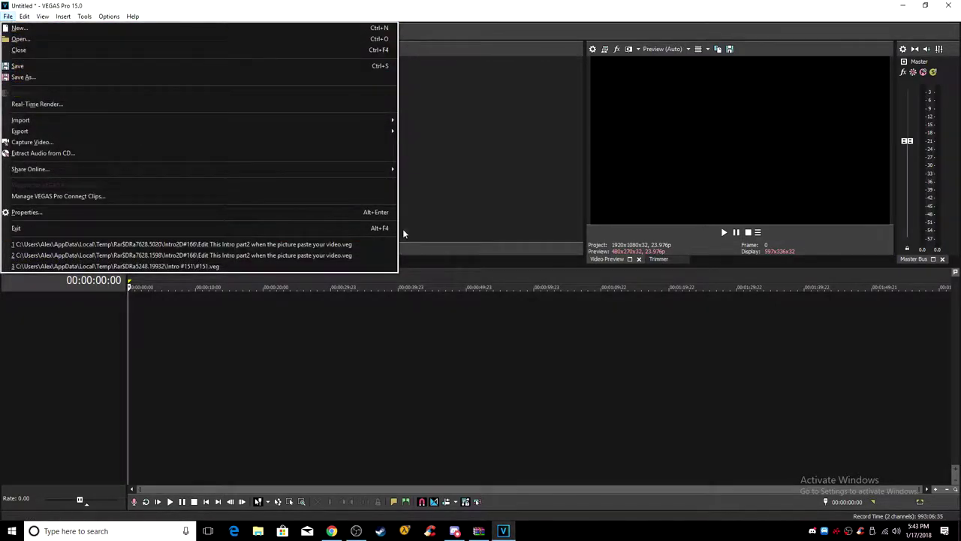
pyautogui.click(402, 228)
pyautogui.moveTo(107, 106); pyautogui.dragTo(115, 359)
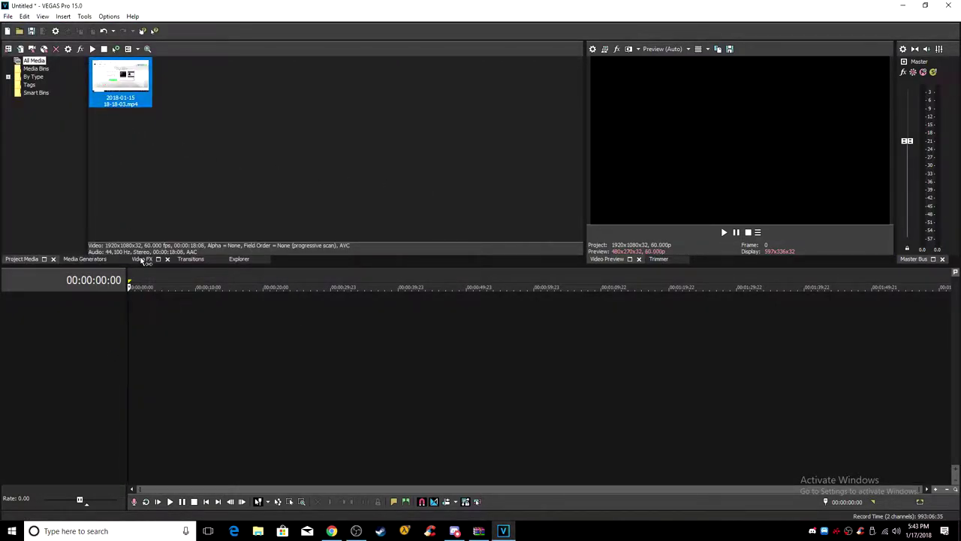
pyautogui.doubleClick(133, 279)
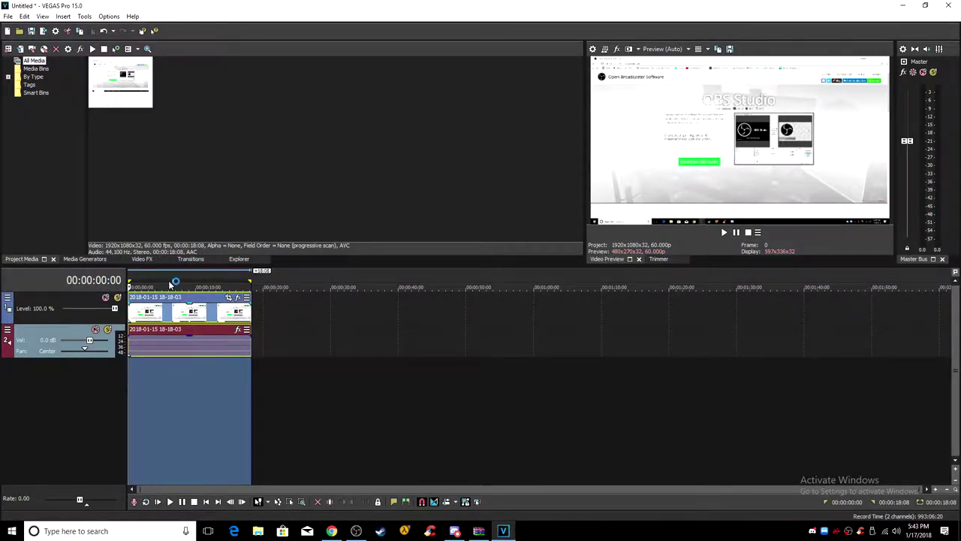
pyautogui.click(290, 311)
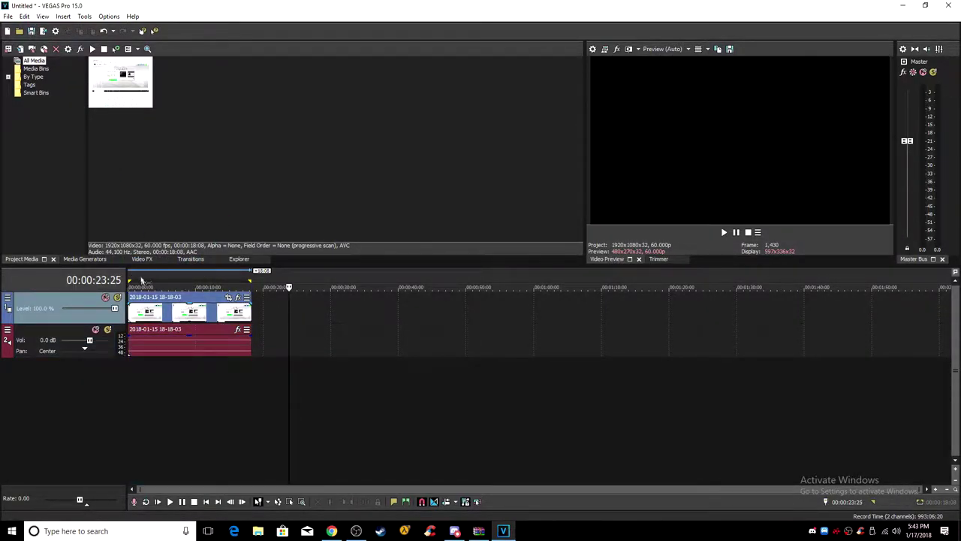
pyautogui.doubleClick(133, 278)
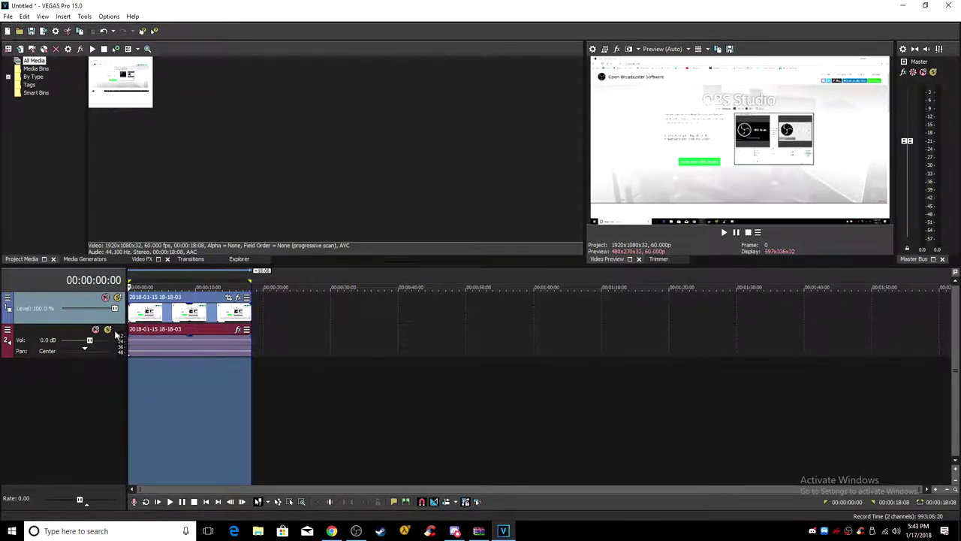
# Open the Render As settings and choose the MAGIX AVC/AAC MP4 format with the Internet HD 1080p 59.94 fps template
pyautogui.click(8, 16)
pyautogui.click(61, 92)
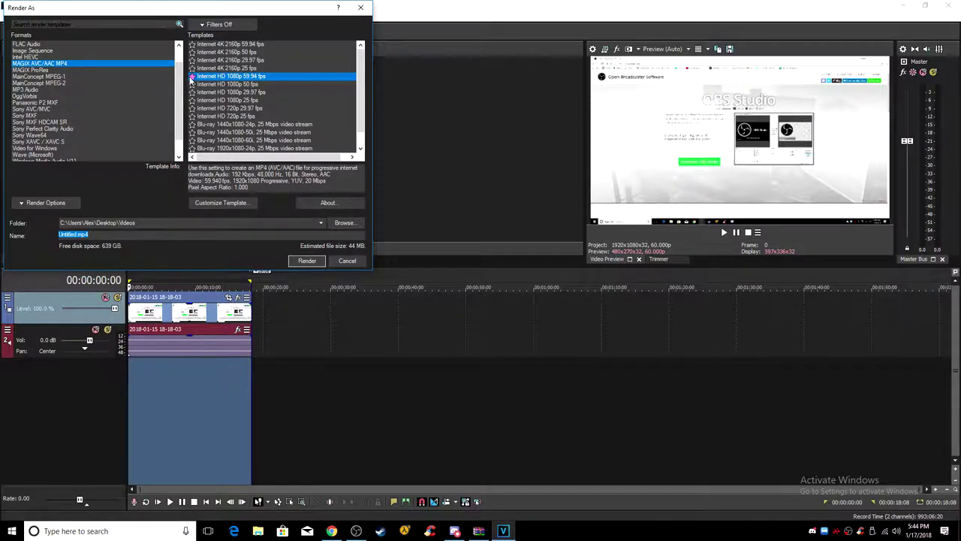
pyautogui.click(84, 66)
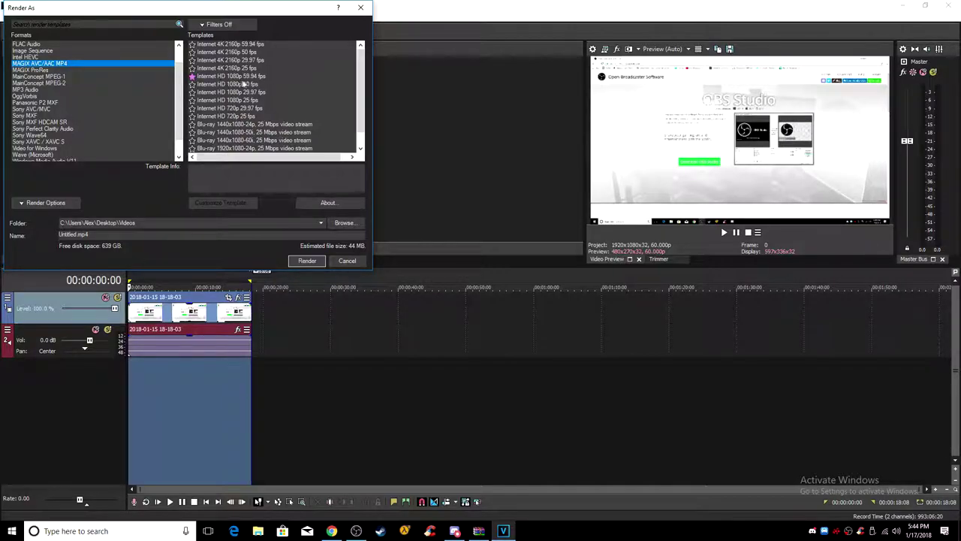
pyautogui.click(193, 78)
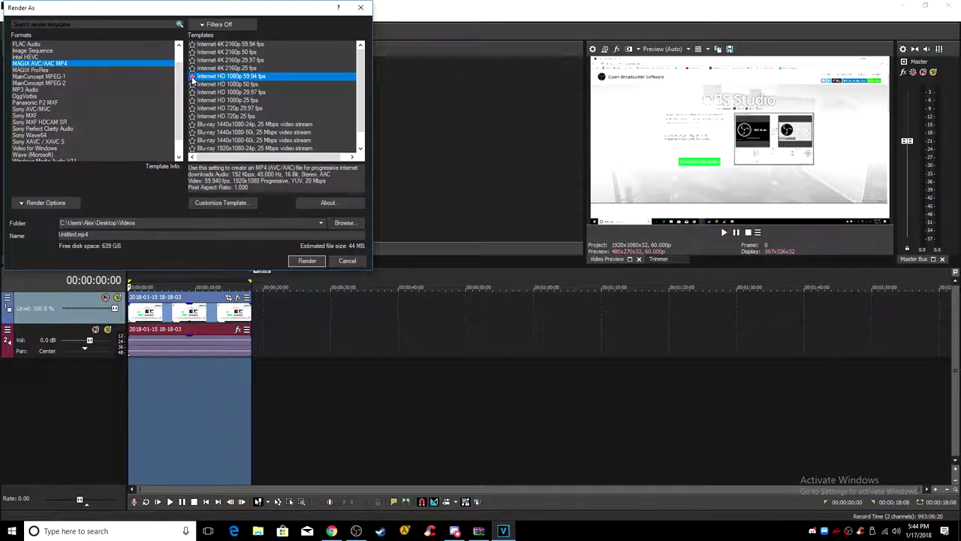
# Filter the render templates to show favorites only
pyautogui.click(229, 25)
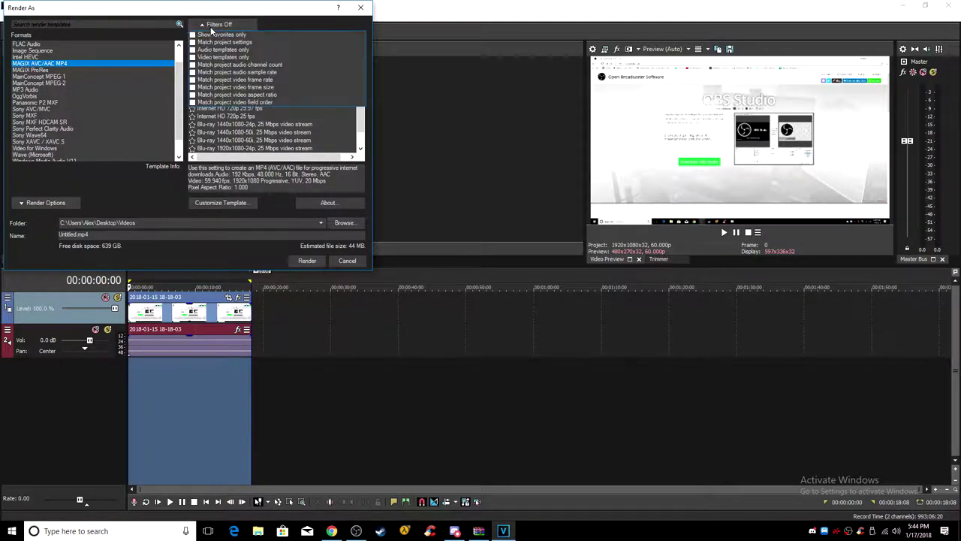
pyautogui.click(238, 35)
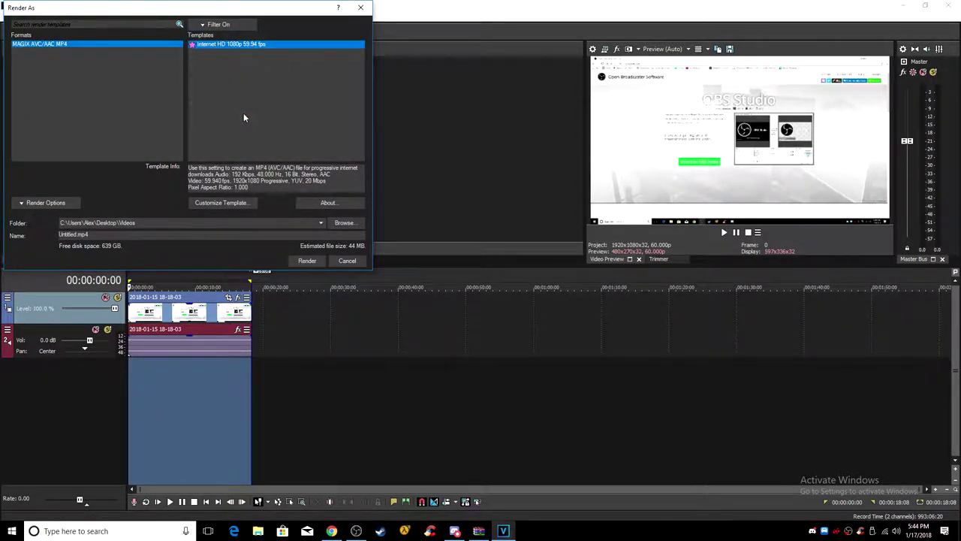
pyautogui.click(220, 26)
pyautogui.click(221, 26)
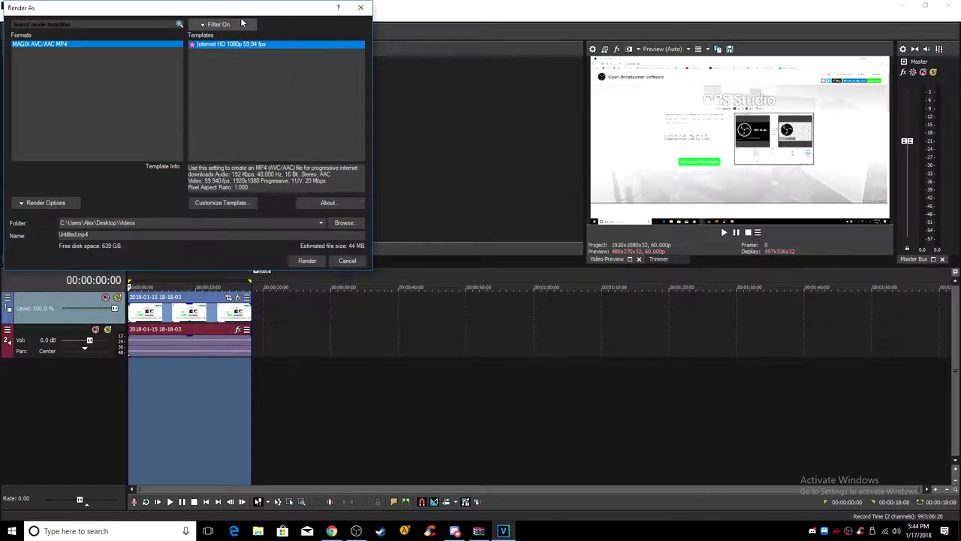
# Start rendering the clip as test into the Desktop\Videos folder and cancel the render
pyautogui.doubleClick(149, 233)
pyautogui.press('BackSpace')
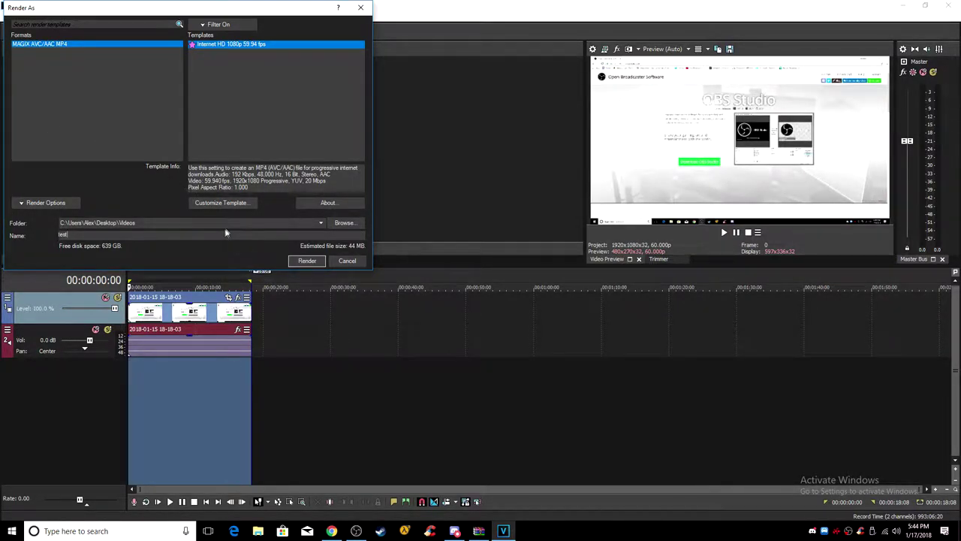
pyautogui.click(343, 223)
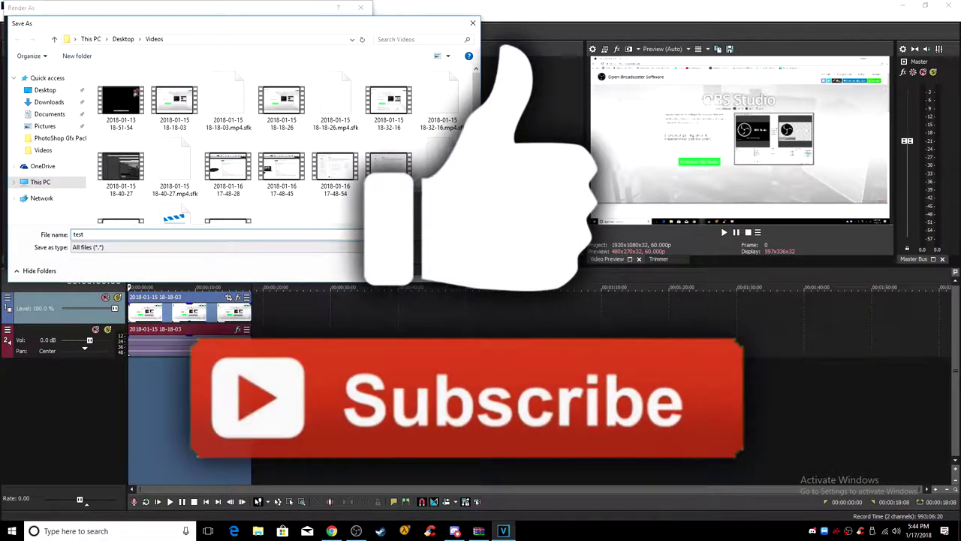
pyautogui.press('Return')
pyautogui.click(307, 261)
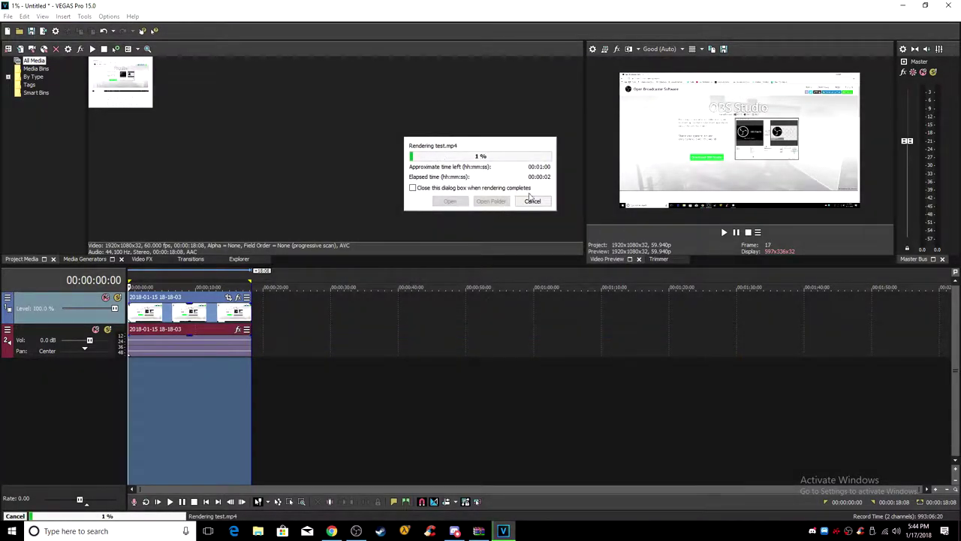
pyautogui.click(534, 201)
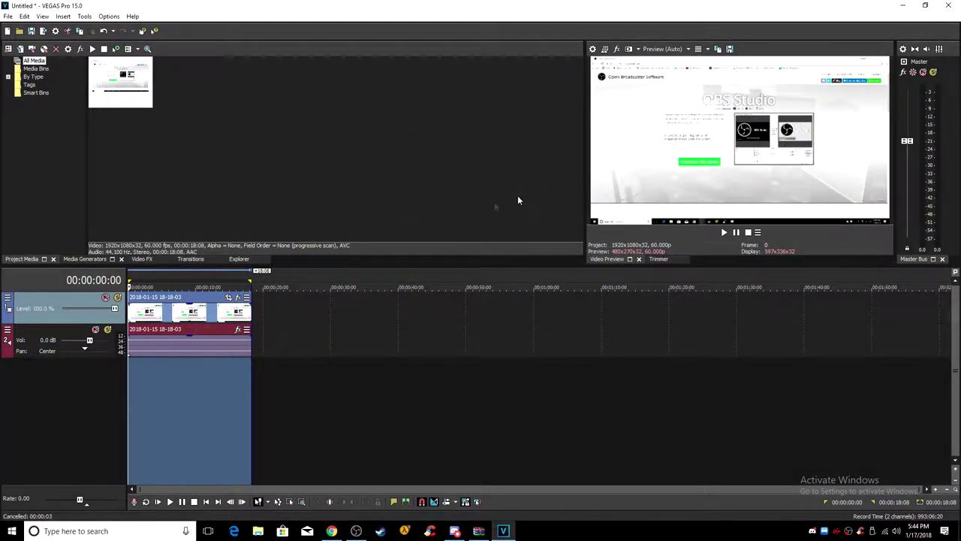
# Mark a loop region of about 8 seconds in the empty timeline after the clip and move the cursor to 00:00:30:19
pyautogui.click(327, 275)
pyautogui.moveTo(275, 281); pyautogui.dragTo(333, 283)
pyautogui.click(335, 283)
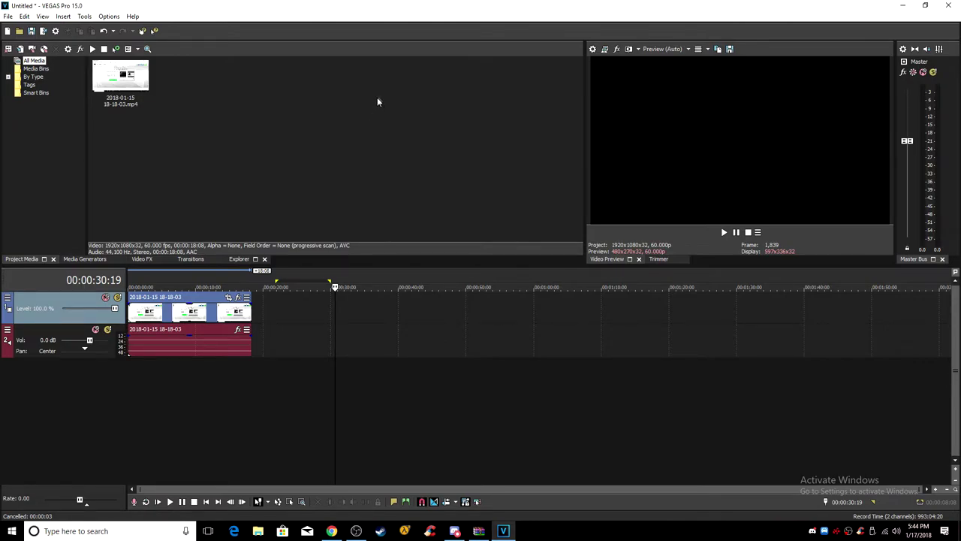
pyautogui.moveTo(370, 105); pyautogui.dragTo(374, 153)
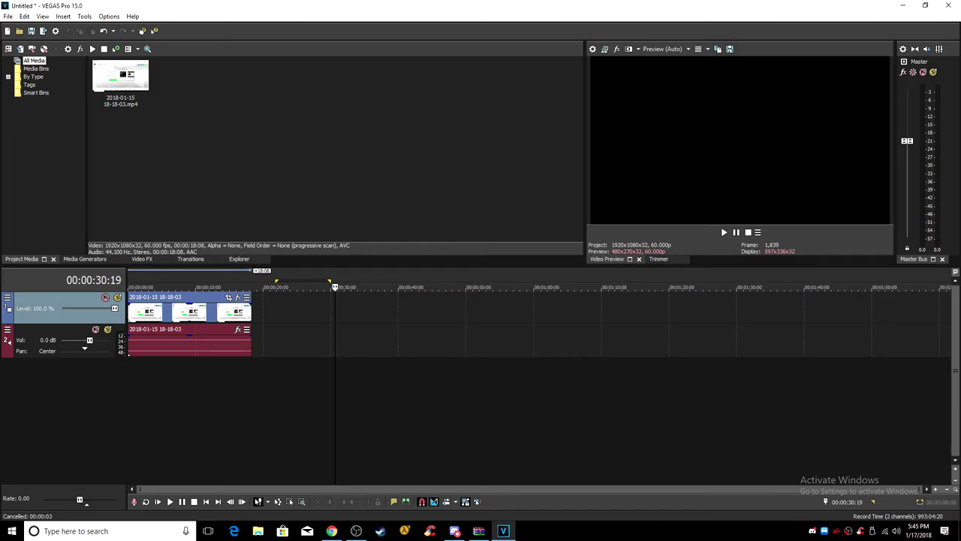